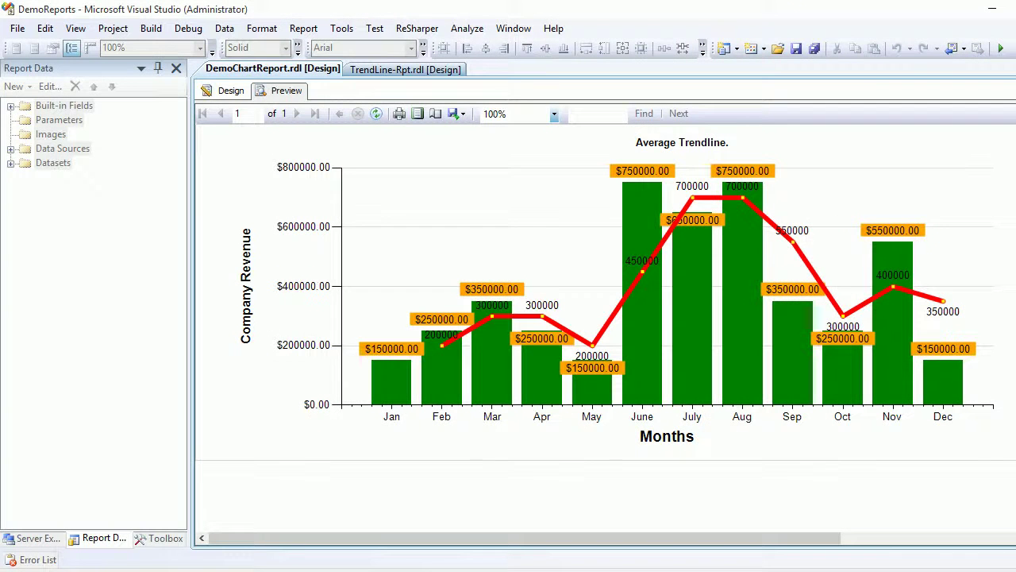
Switch to SQL Server Management Studio and locate the dbo.tblcompanyperformance table in the NORTHWND database
{"action": "left_click", "coordinate": [405, 70]}
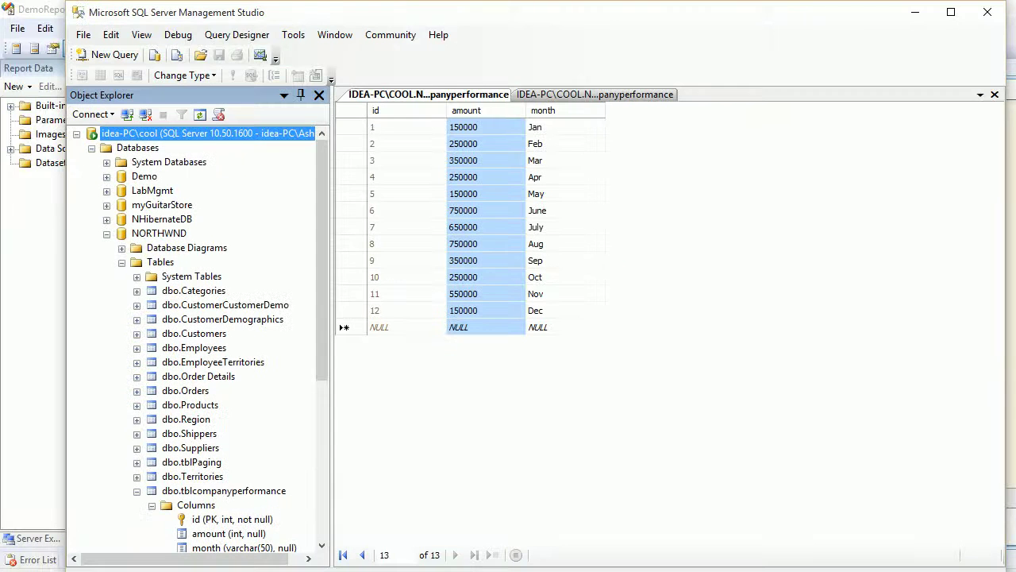
{"action": "left_click", "coordinate": [158, 234]}
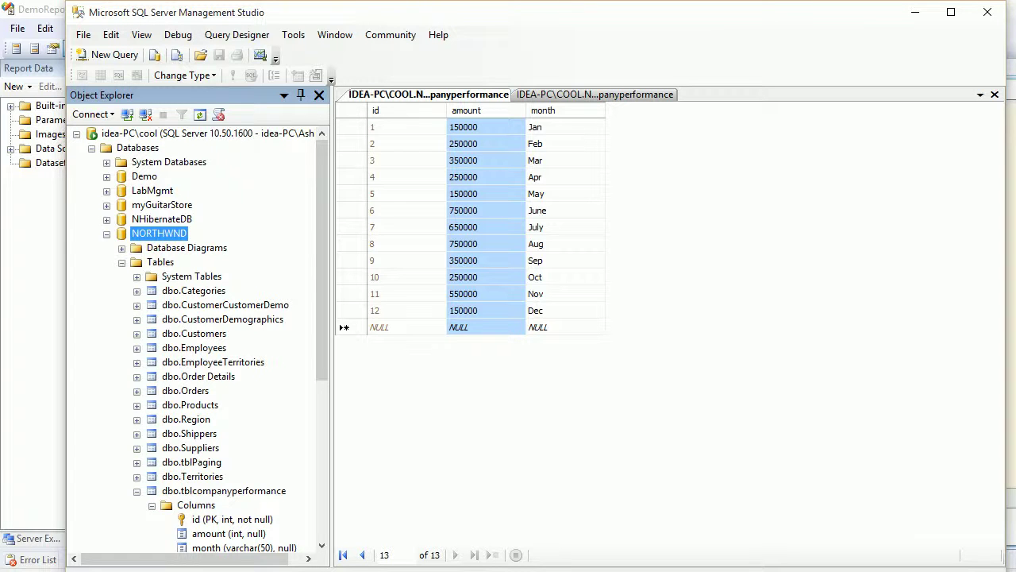
{"action": "scroll", "coordinate": [198, 334], "scroll_direction": "down", "scroll_amount": 2}
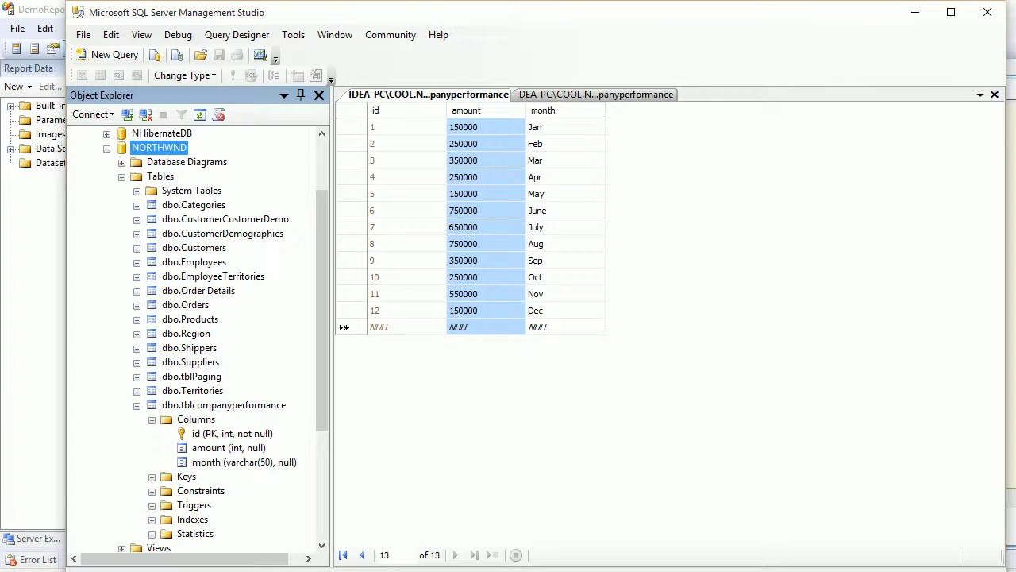
{"action": "left_click", "coordinate": [224, 405]}
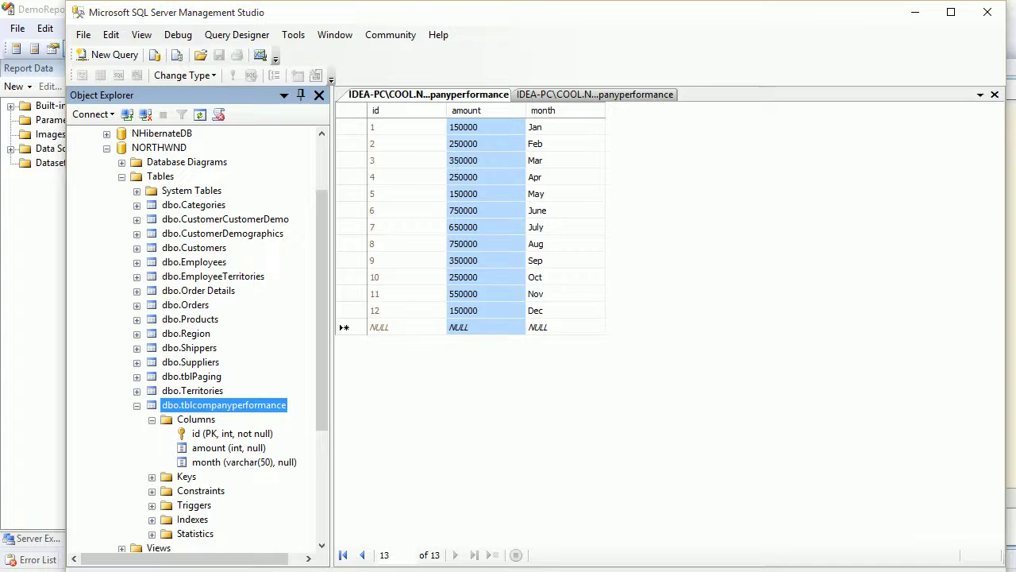
Examine the id, amount and month column definitions of tblcompanyperformance and return to its row data
{"action": "left_click", "coordinate": [595, 95]}
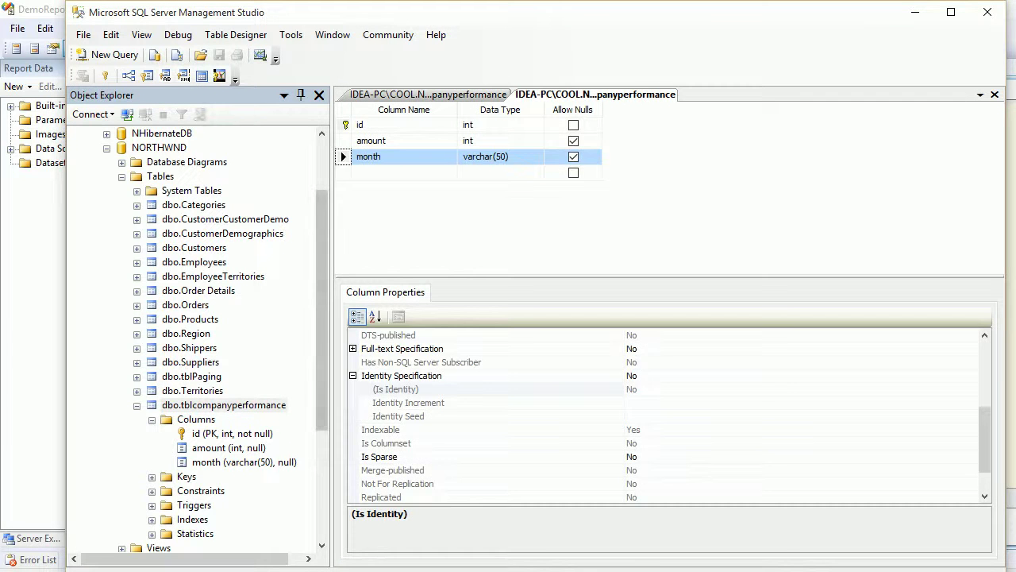
{"action": "left_click", "coordinate": [344, 124]}
{"action": "key", "text": "Down"}
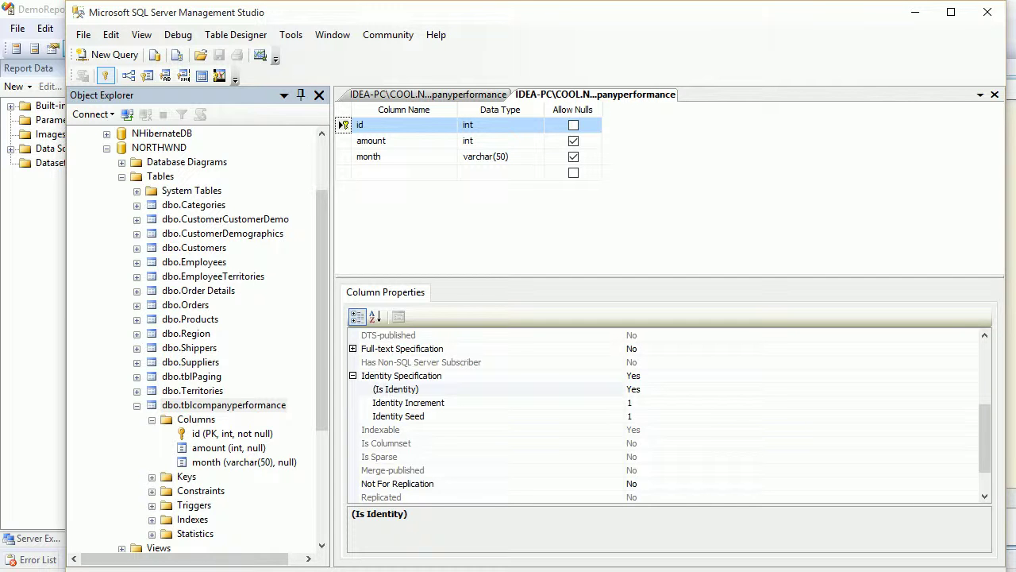
{"action": "left_click", "coordinate": [344, 140]}
{"action": "left_click", "coordinate": [343, 157]}
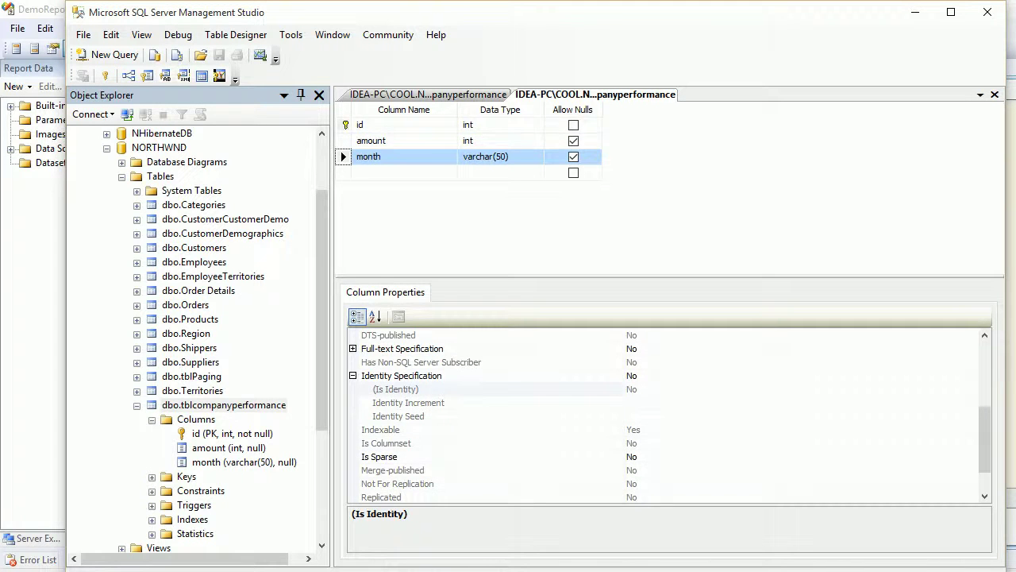
{"action": "left_click", "coordinate": [429, 94]}
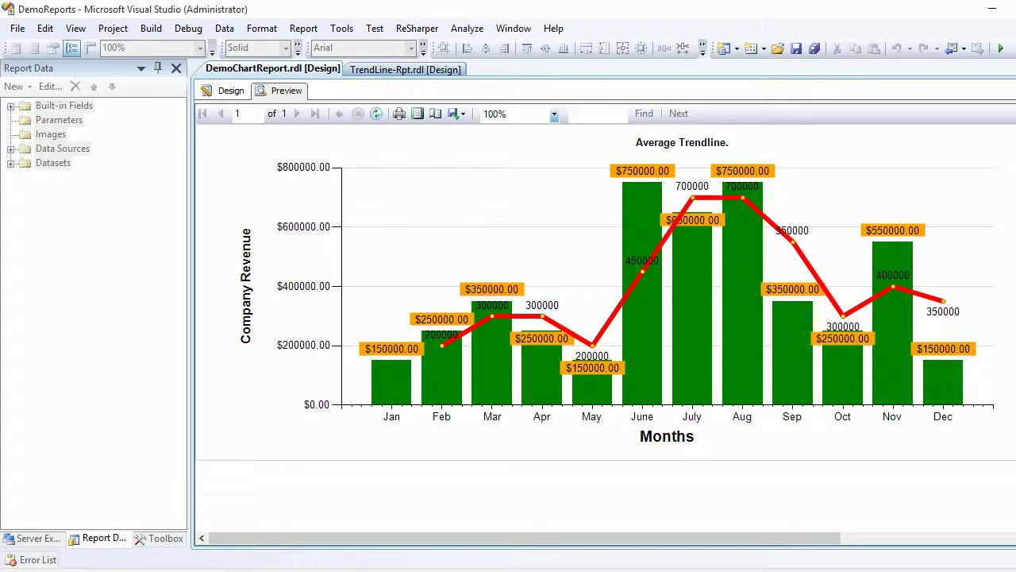
Switch to Visual Studio, close DemoChartReport.rdl so the blank TrendLine-Rpt.rdl design remains, and show the Solution Explorer
{"action": "left_click", "coordinate": [231, 91]}
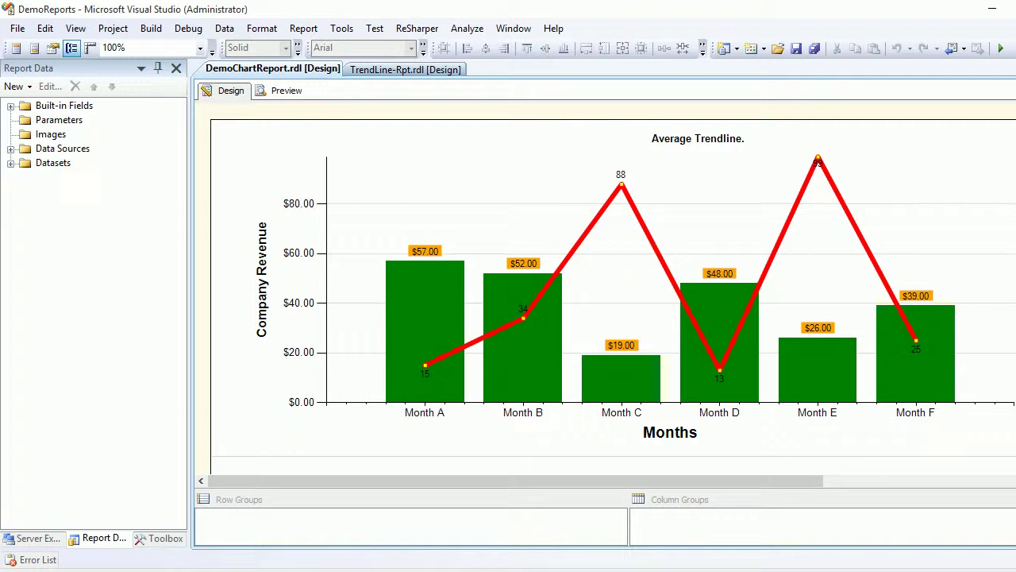
{"action": "key", "text": "ctrl+F4"}
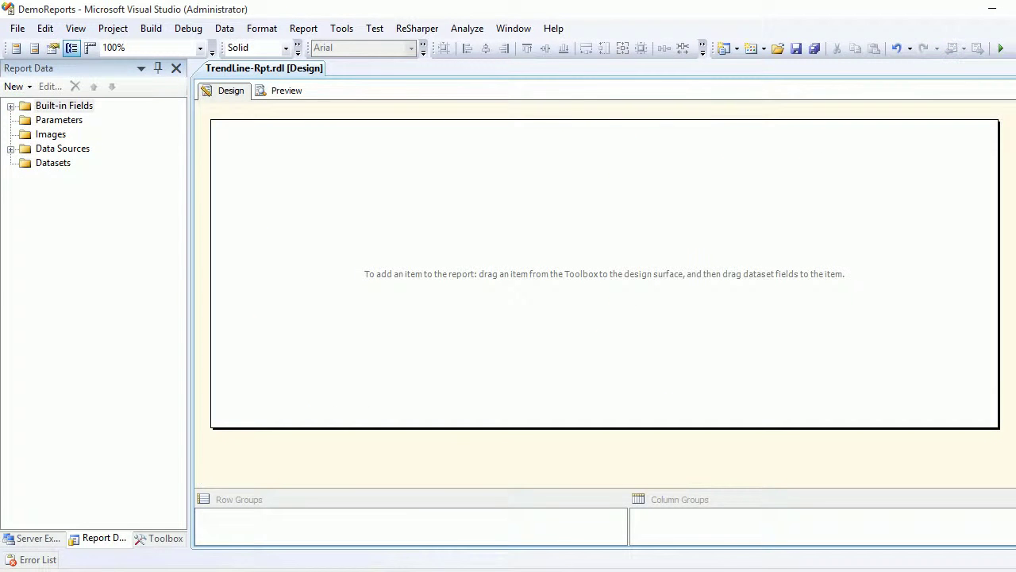
{"action": "key", "text": "alt+Tab"}
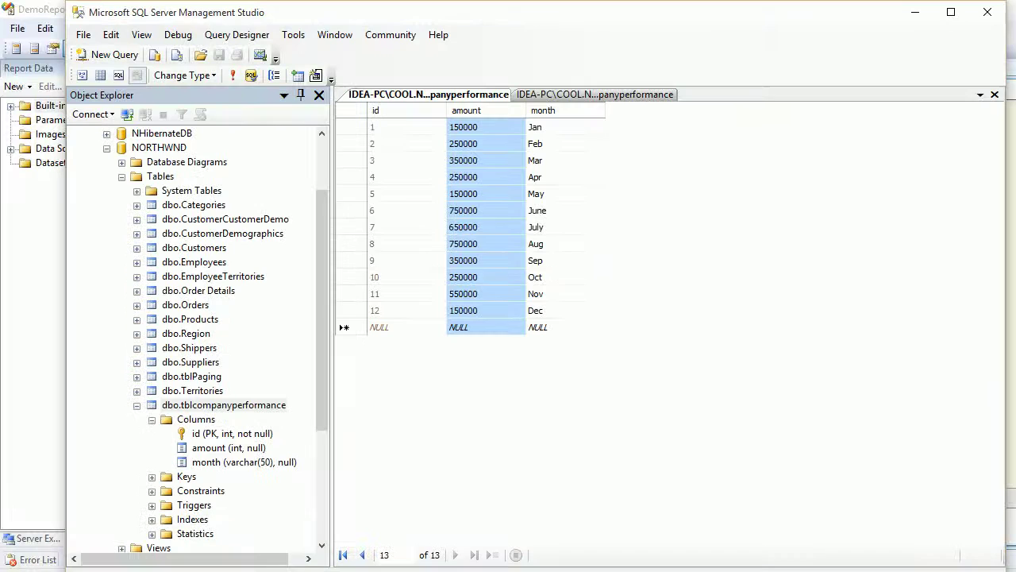
{"action": "key", "text": "alt+Tab"}
{"action": "key", "text": "ctrl+alt+l"}
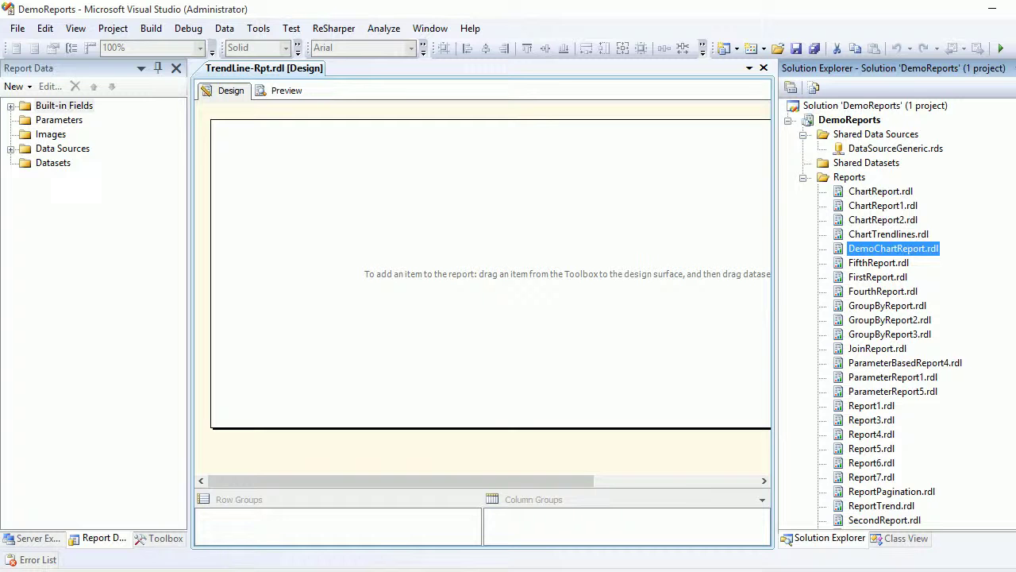
Open the shared data source DataSourceGeneric.rds and examine its connection string
{"action": "left_click", "coordinate": [53, 163]}
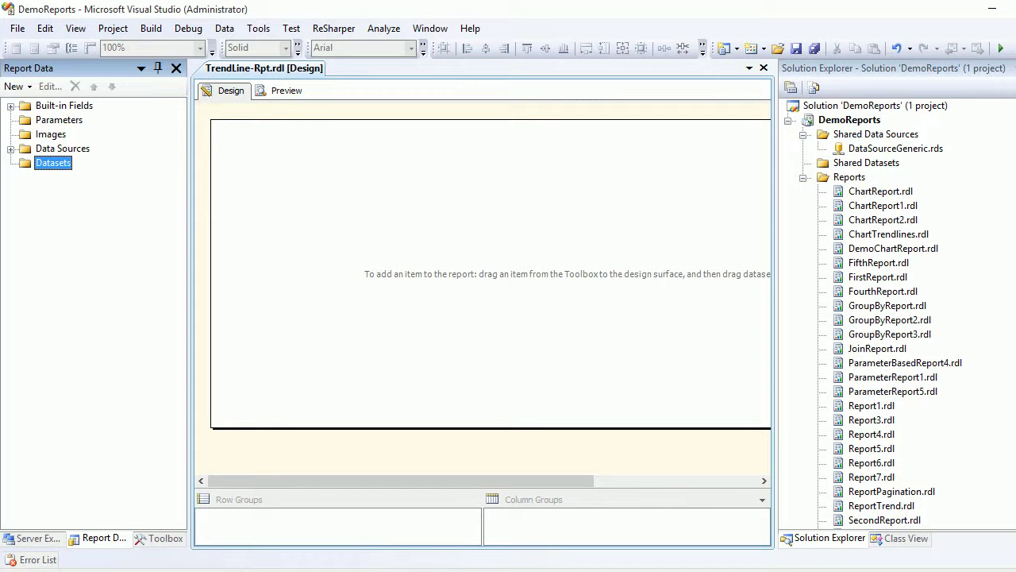
{"action": "left_click", "coordinate": [895, 149]}
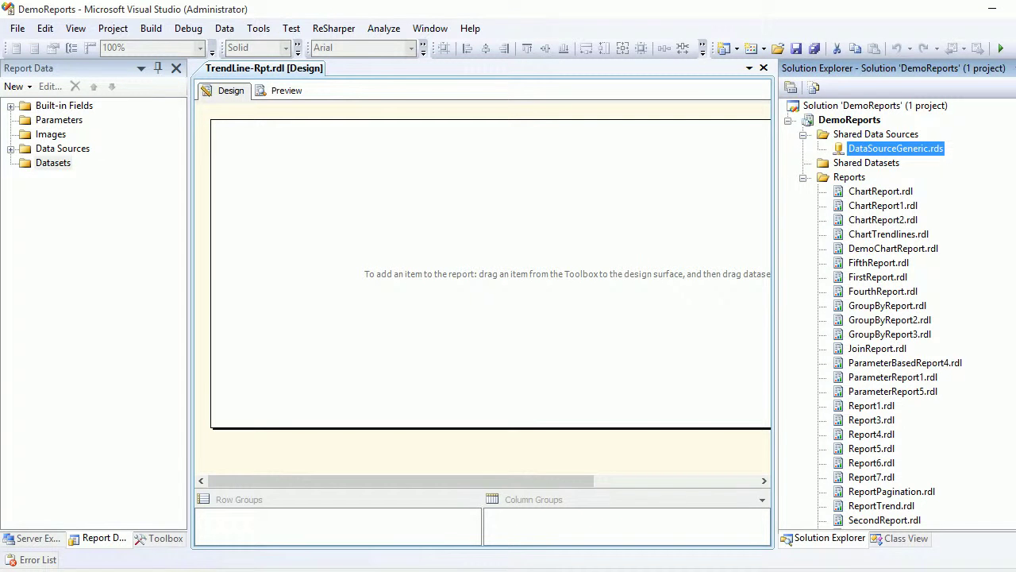
{"action": "double_click", "coordinate": [896, 148]}
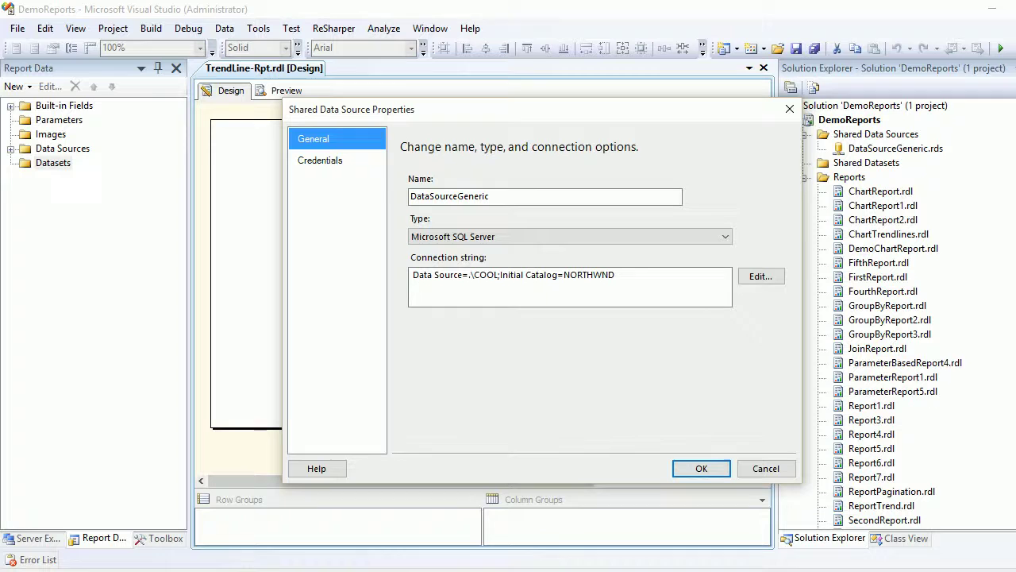
{"action": "left_click", "coordinate": [469, 275]}
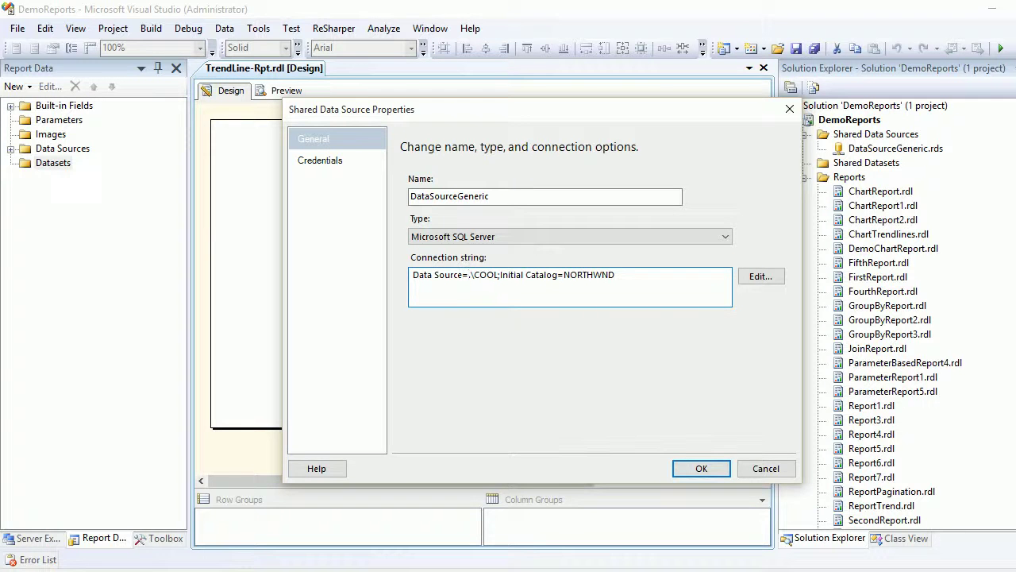
{"action": "left_click_drag", "start_coordinate": [413, 275], "coordinate": [616, 275]}
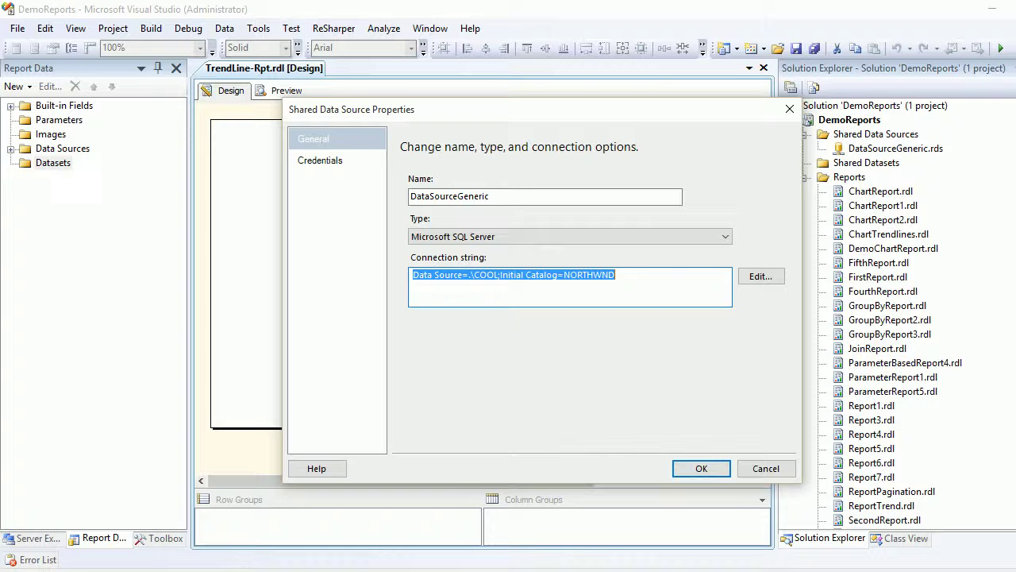
{"action": "double_click", "coordinate": [597, 274]}
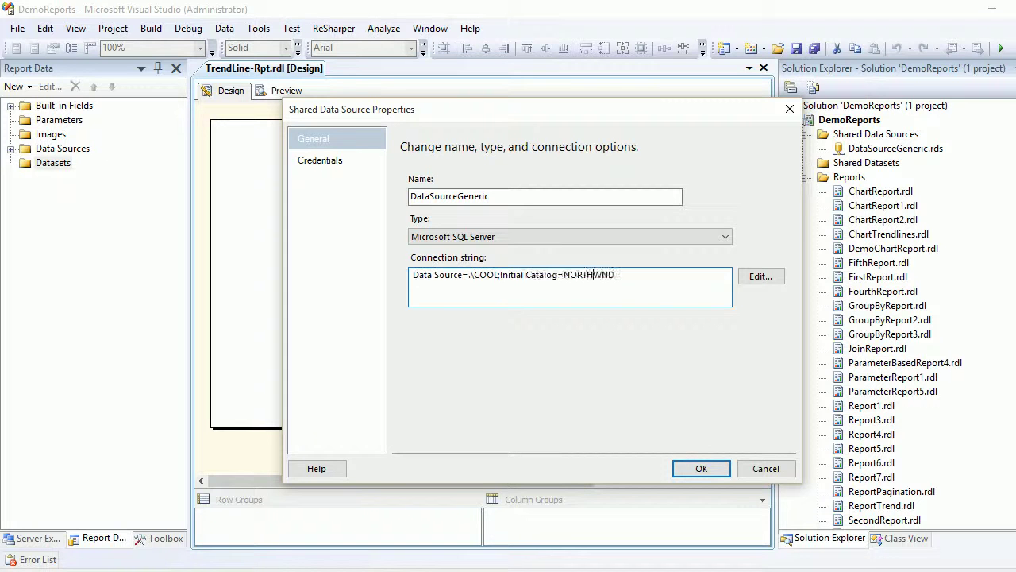
Check the server instance and NORTHWND database in SQL Server Management Studio, and close the shared data source properties unchanged
{"action": "key", "text": "alt+Tab"}
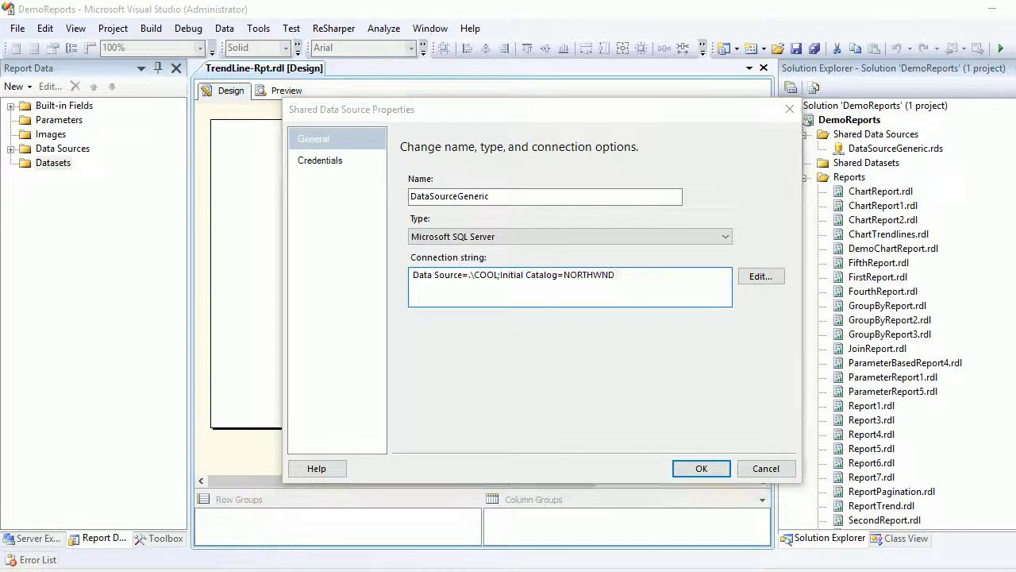
{"action": "left_click_drag", "start_coordinate": [322, 262], "coordinate": [321, 208]}
{"action": "left_click", "coordinate": [206, 133]}
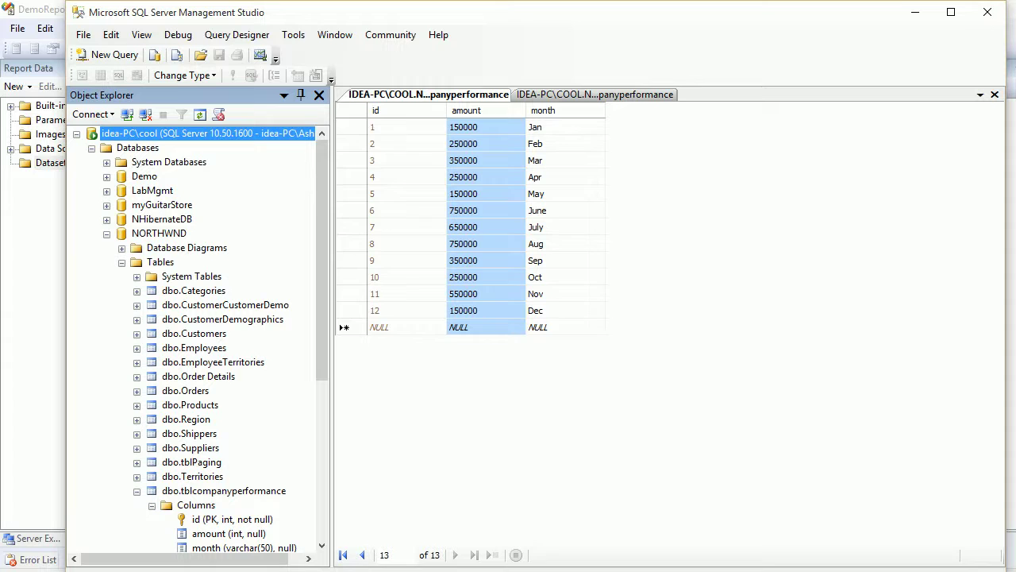
{"action": "left_click", "coordinate": [159, 233]}
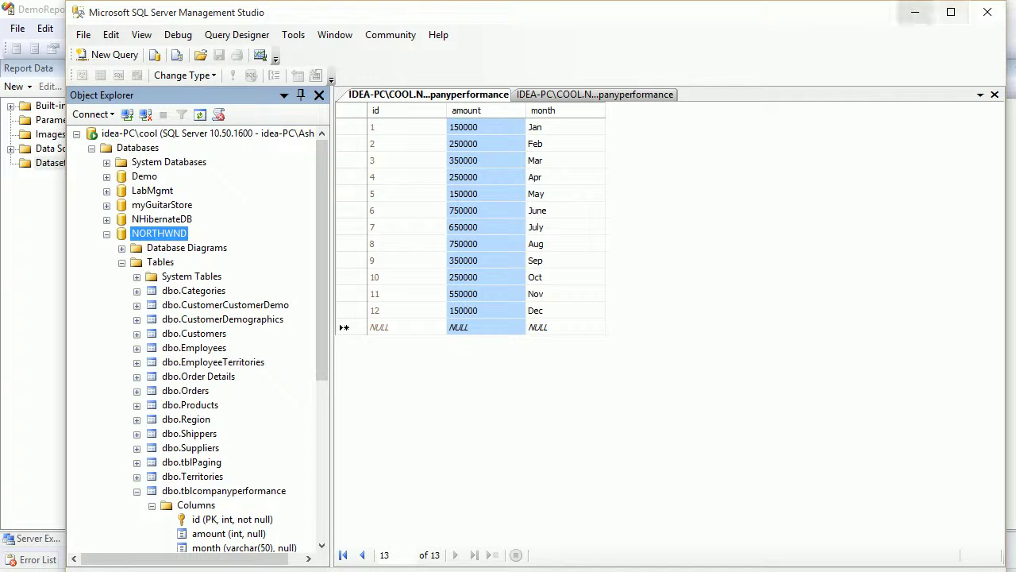
{"action": "left_click", "coordinate": [916, 12]}
{"action": "key", "text": "Escape"}
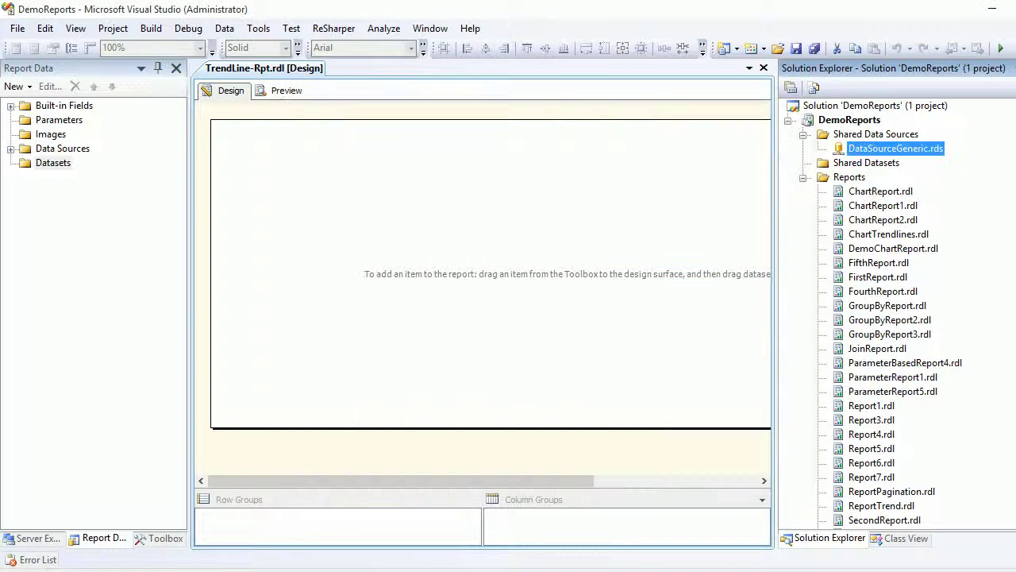
Add a dataset named DataSetCompanyRevenue to the report, using a dataset embedded in the report
{"action": "right_click", "coordinate": [54, 163]}
{"action": "left_click", "coordinate": [97, 170]}
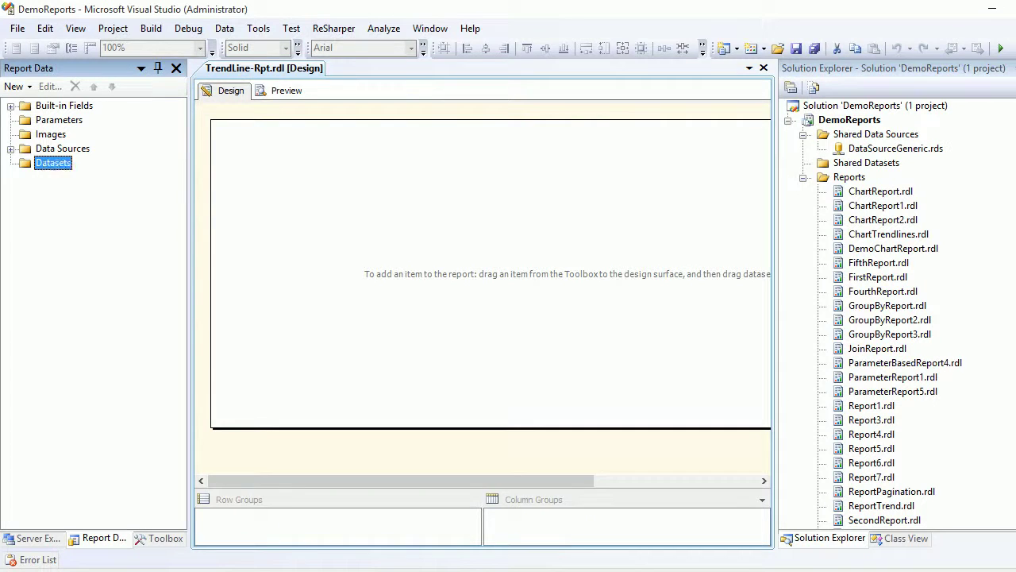
{"action": "left_click", "coordinate": [458, 137]}
{"action": "key", "text": "BackSpace"}
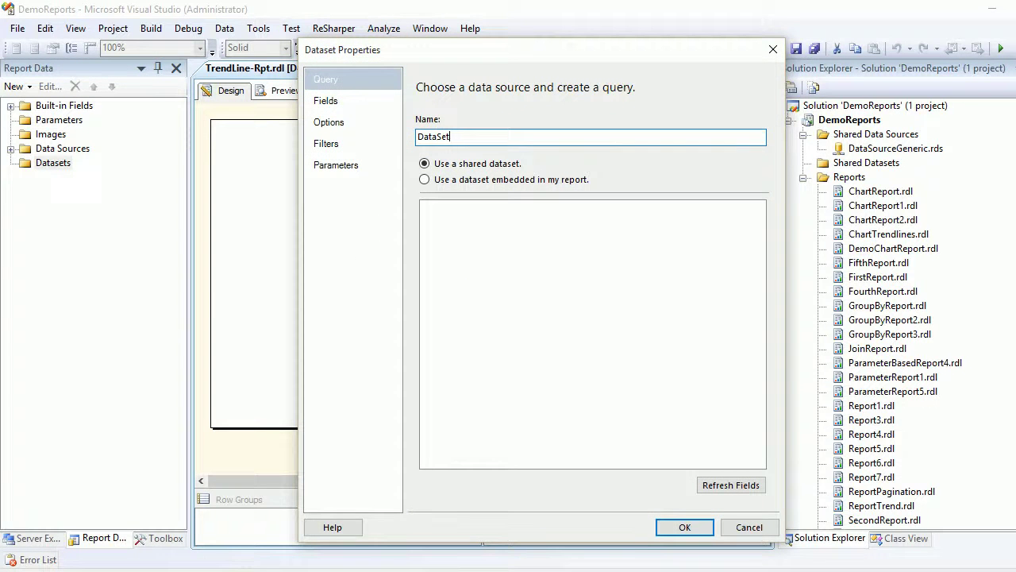
{"action": "type", "text": "CompanyRevenue"}
{"action": "left_click", "coordinate": [425, 180]}
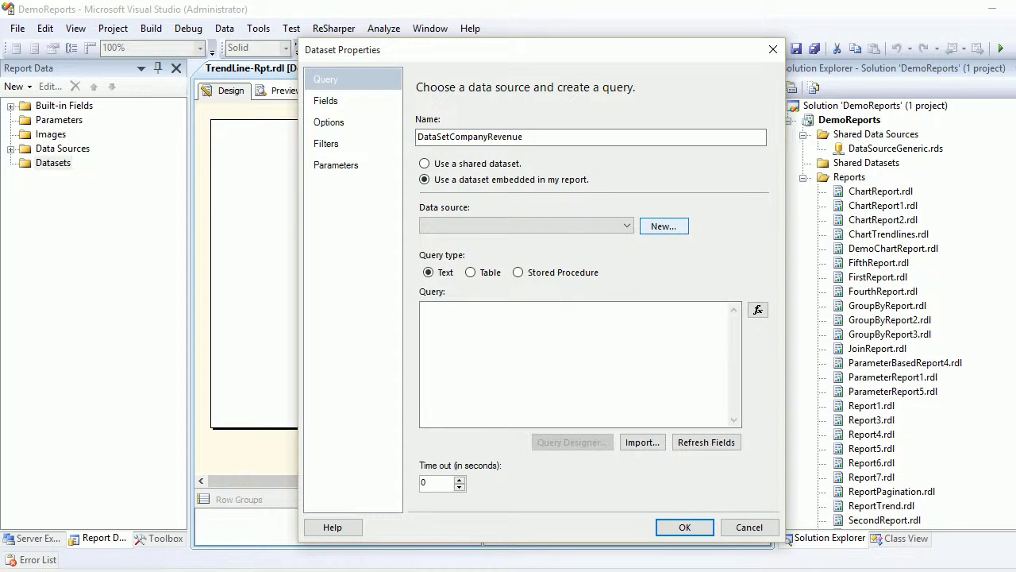
Create a data source for the dataset that uses the shared data source reference DataSourceGeneric
{"action": "left_click", "coordinate": [665, 226]}
{"action": "left_click", "coordinate": [412, 355]}
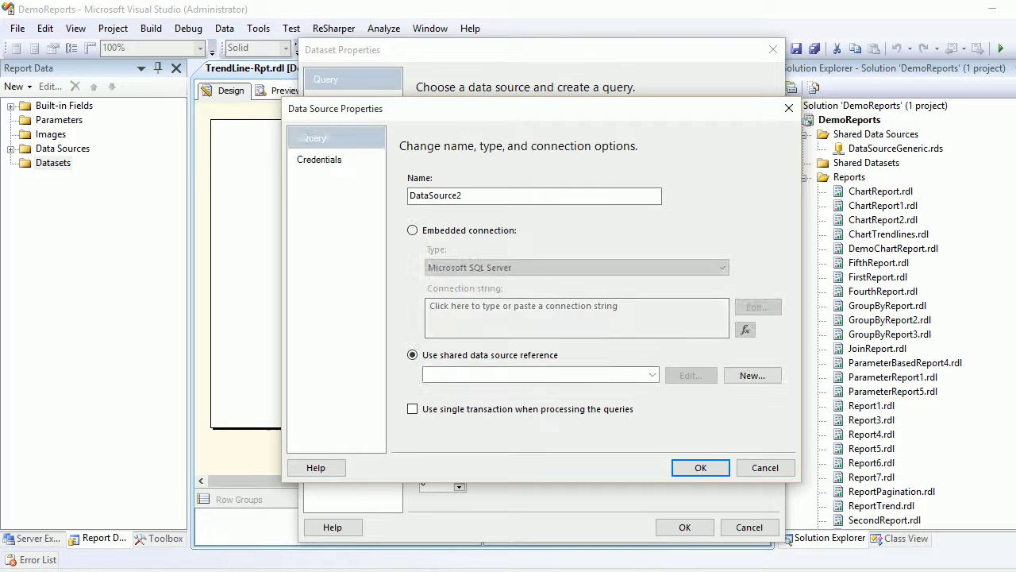
{"action": "left_click", "coordinate": [652, 375]}
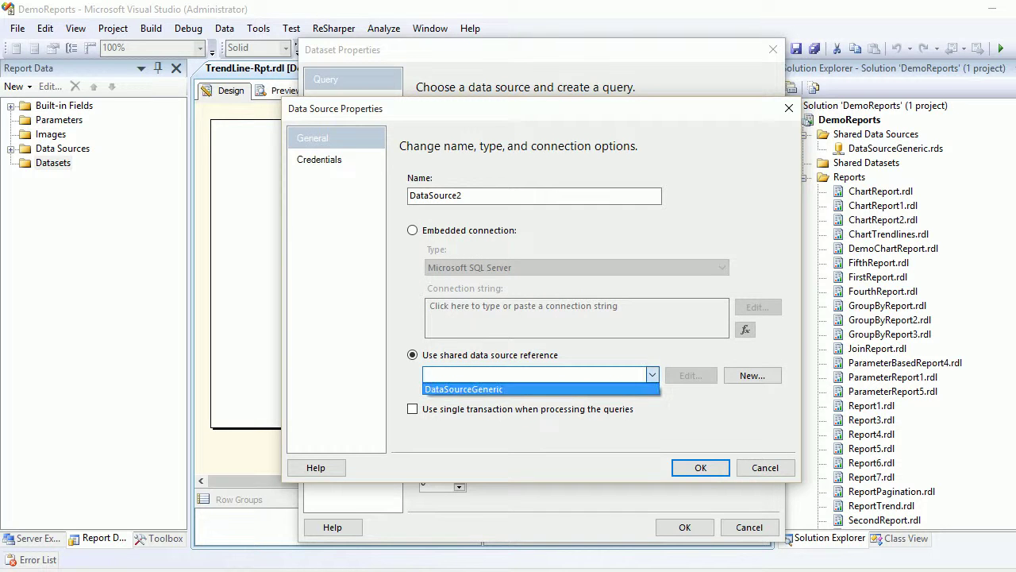
{"action": "left_click", "coordinate": [461, 388]}
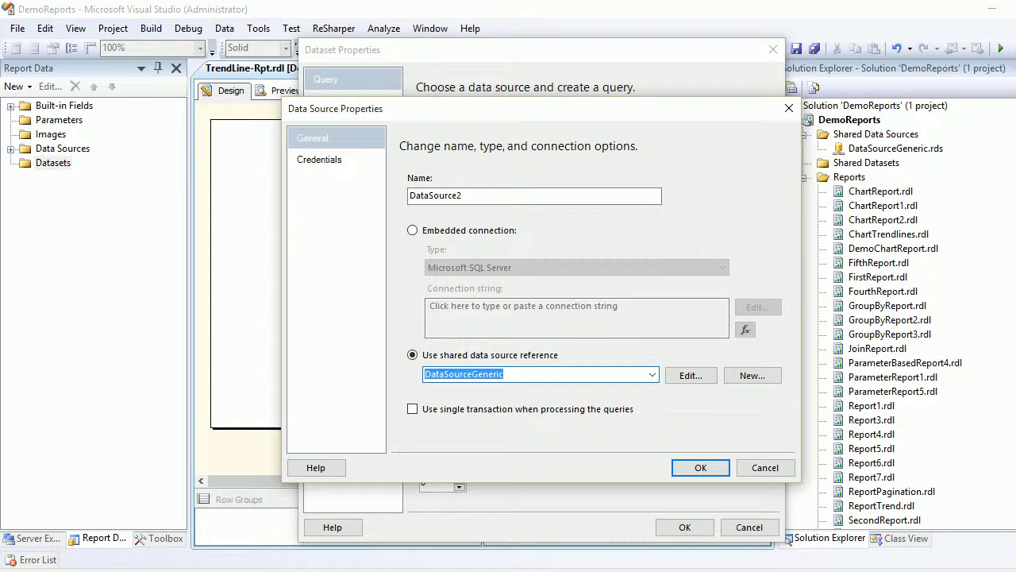
{"action": "left_click", "coordinate": [700, 467]}
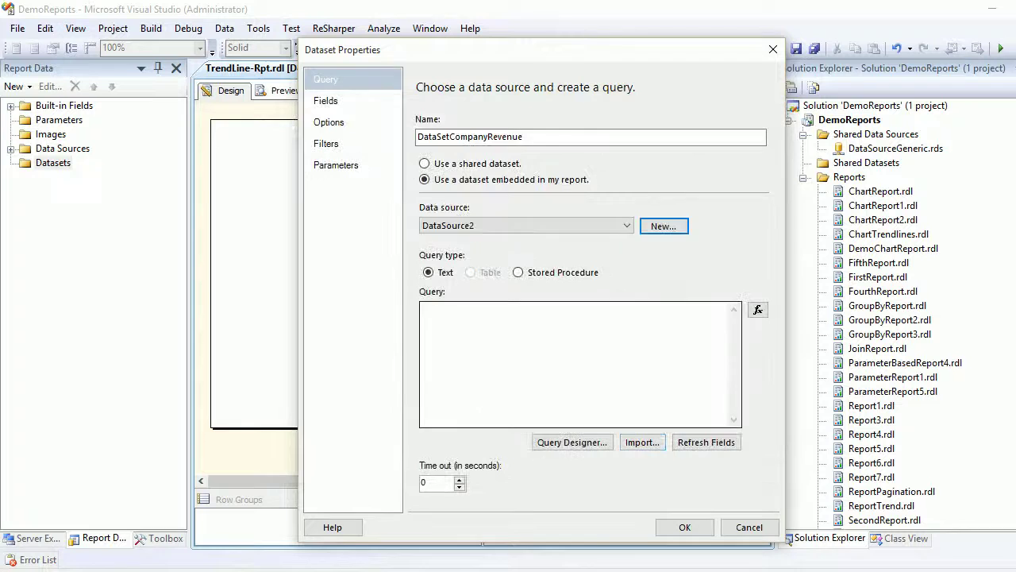
Open the Query Designer for the dataset and add the tblcompanyperformance table to the query
{"action": "left_click", "coordinate": [572, 442]}
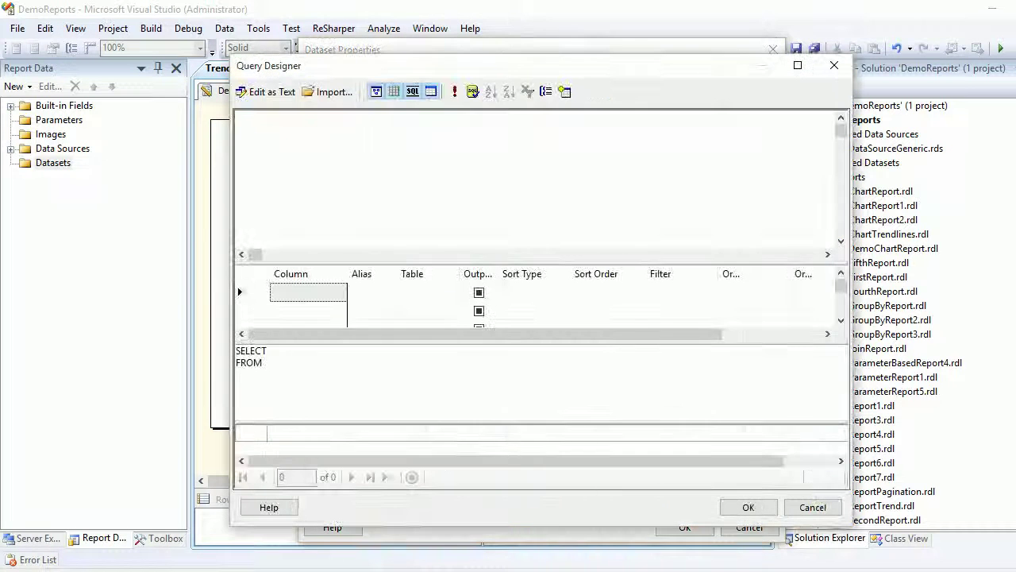
{"action": "right_click", "coordinate": [418, 140]}
{"action": "left_click", "coordinate": [476, 236]}
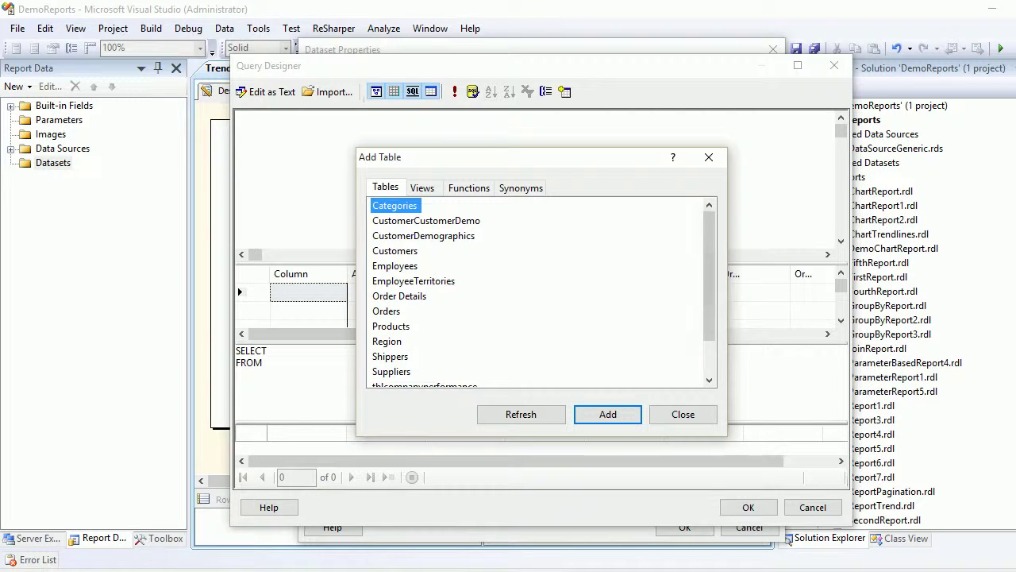
{"action": "left_click_drag", "start_coordinate": [709, 296], "coordinate": [709, 337]}
{"action": "left_click", "coordinate": [426, 341]}
{"action": "left_click", "coordinate": [608, 414]}
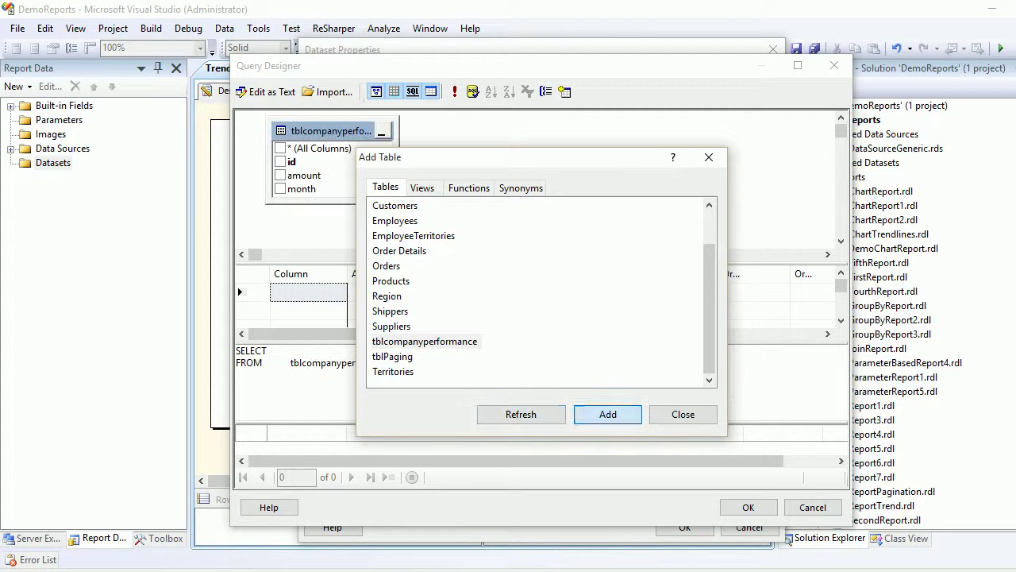
{"action": "left_click", "coordinate": [683, 414]}
Include the id, amount and month columns of tblcompanyperformance in the query output
{"action": "left_click", "coordinate": [281, 162]}
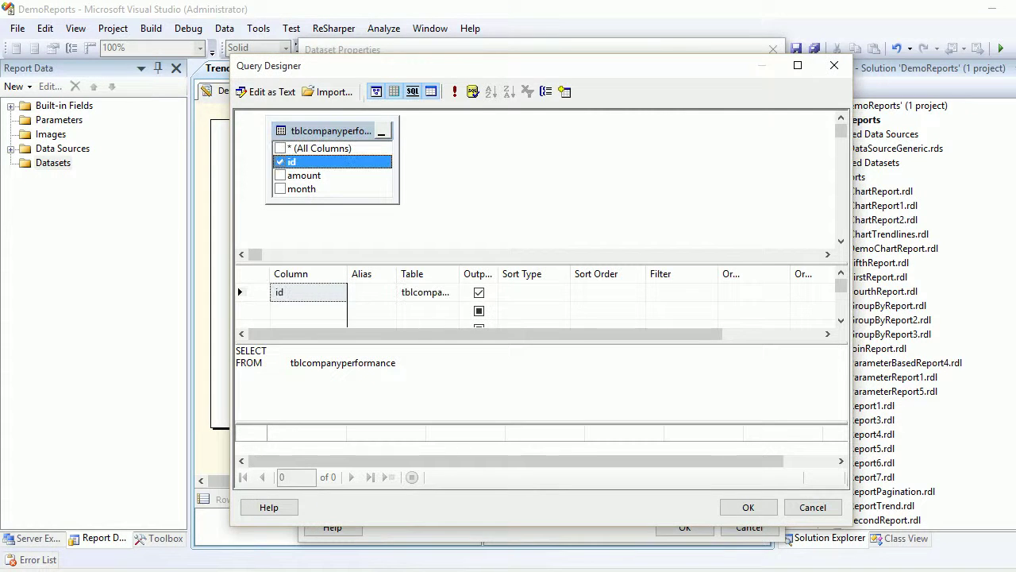
{"action": "left_click", "coordinate": [280, 176]}
{"action": "left_click", "coordinate": [280, 189]}
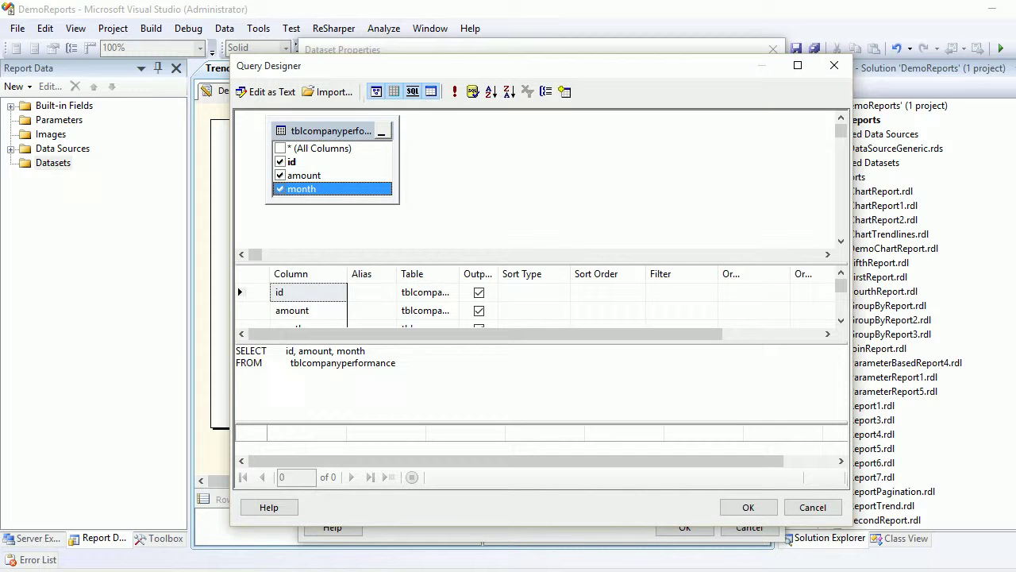
Sort the query by the id column in ascending order, with sort order 1
{"action": "left_click", "coordinate": [533, 292]}
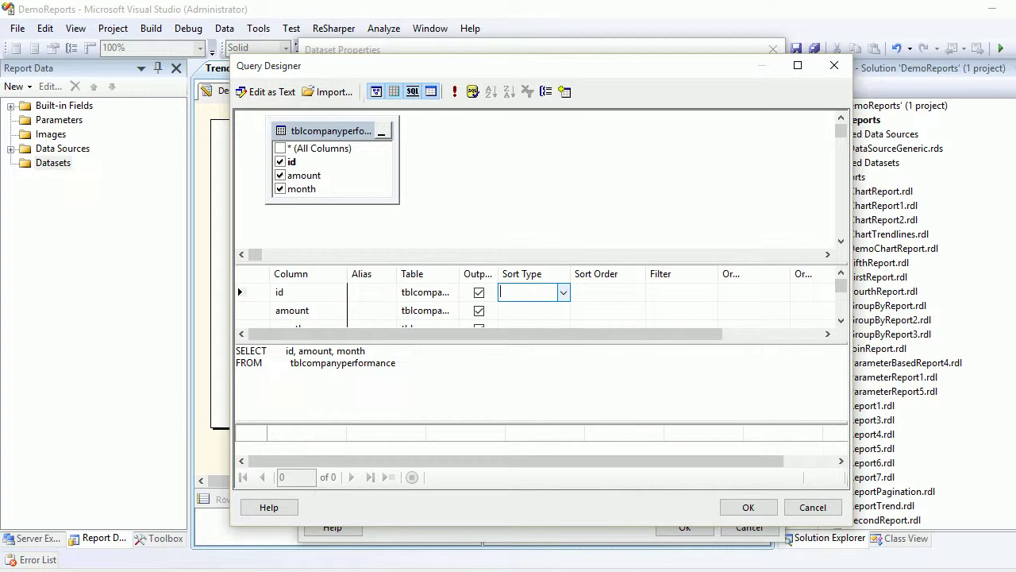
{"action": "left_click", "coordinate": [564, 292]}
{"action": "left_click", "coordinate": [525, 310]}
{"action": "left_click", "coordinate": [608, 292]}
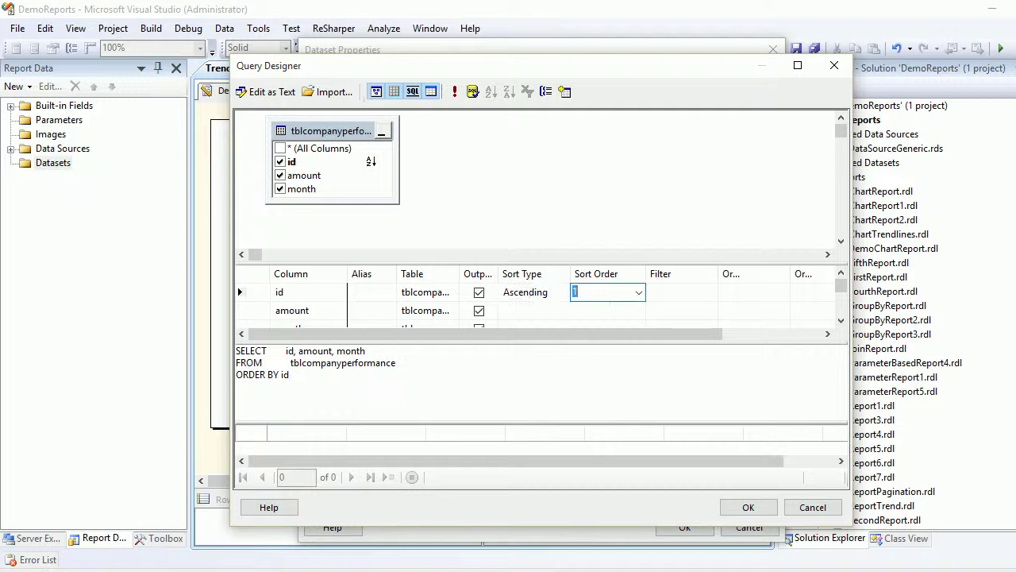
{"action": "left_click", "coordinate": [292, 375]}
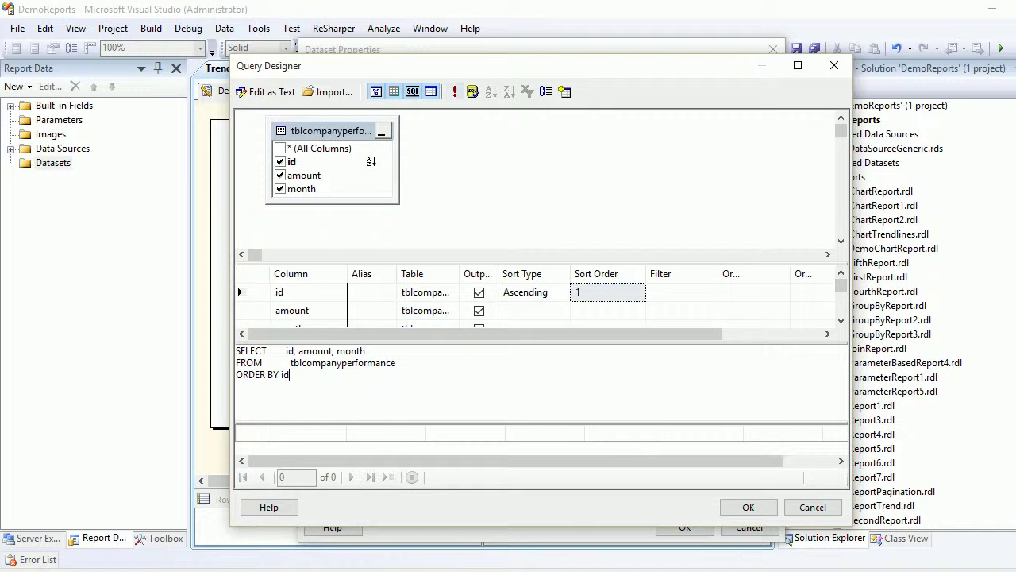
Run the query, enlarge the results area to check the returned rows, and save the dataset with this query
{"action": "left_click", "coordinate": [455, 91]}
{"action": "left_click", "coordinate": [798, 65]}
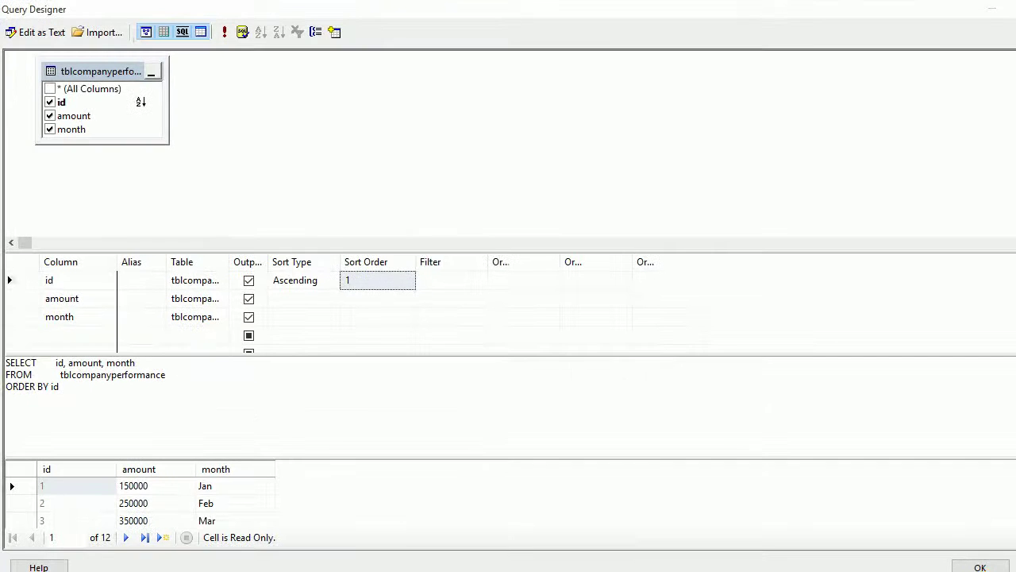
{"action": "left_click_drag", "start_coordinate": [508, 251], "coordinate": [509, 148]}
{"action": "left_click_drag", "start_coordinate": [508, 355], "coordinate": [508, 158]}
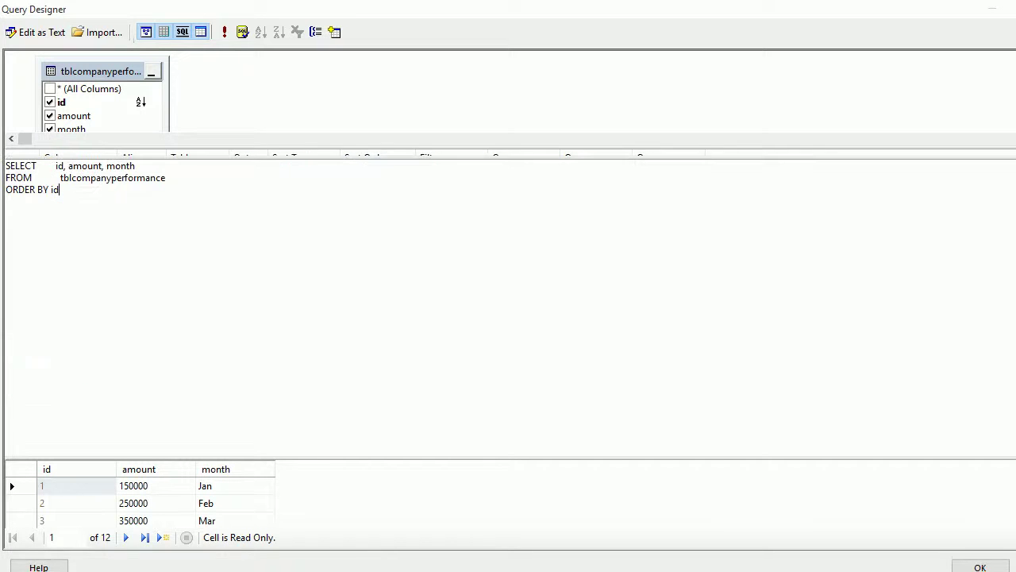
{"action": "left_click_drag", "start_coordinate": [509, 457], "coordinate": [508, 213]}
{"action": "left_click", "coordinate": [60, 190]}
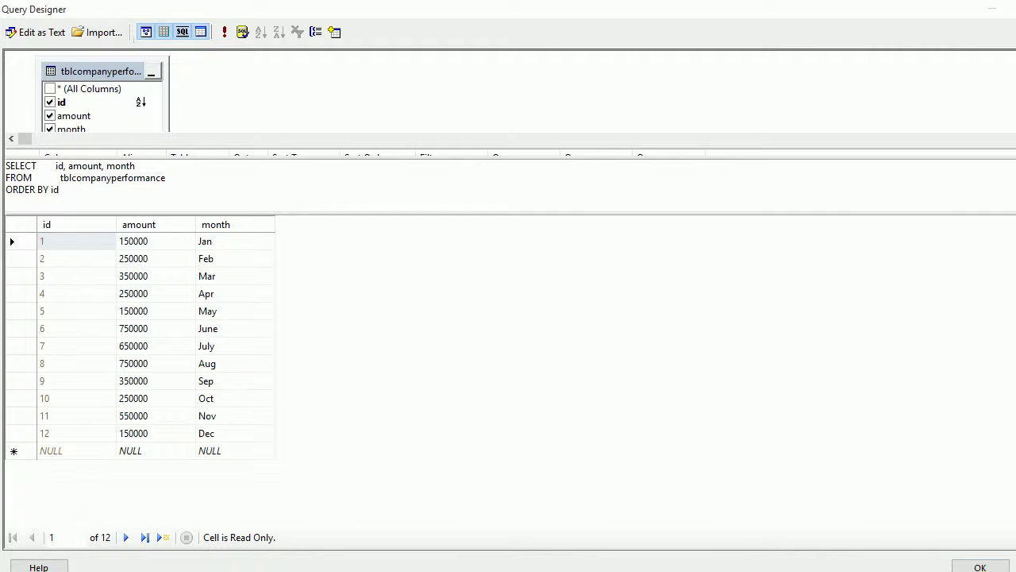
{"action": "left_click", "coordinate": [980, 567]}
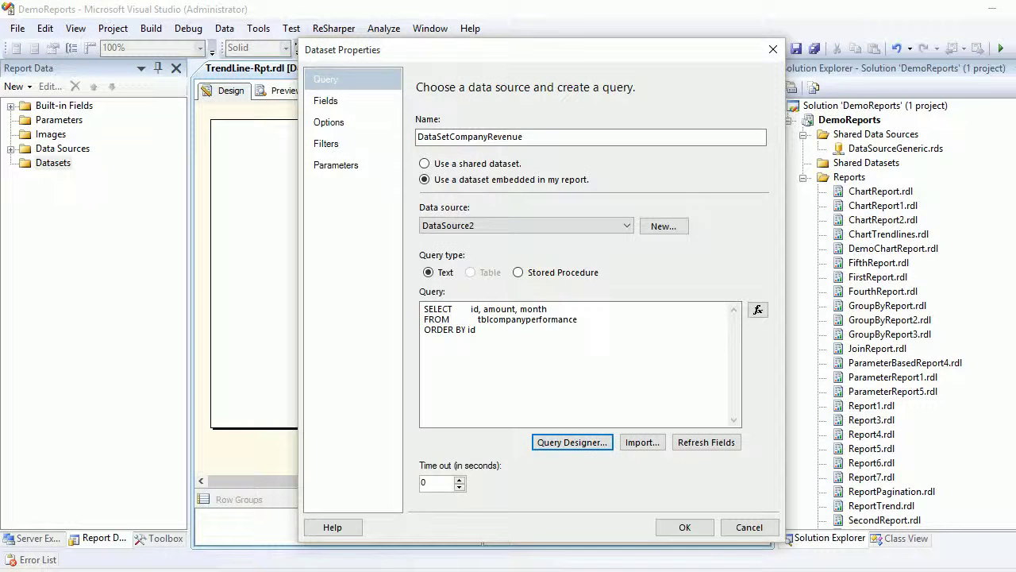
{"action": "left_click", "coordinate": [684, 527]}
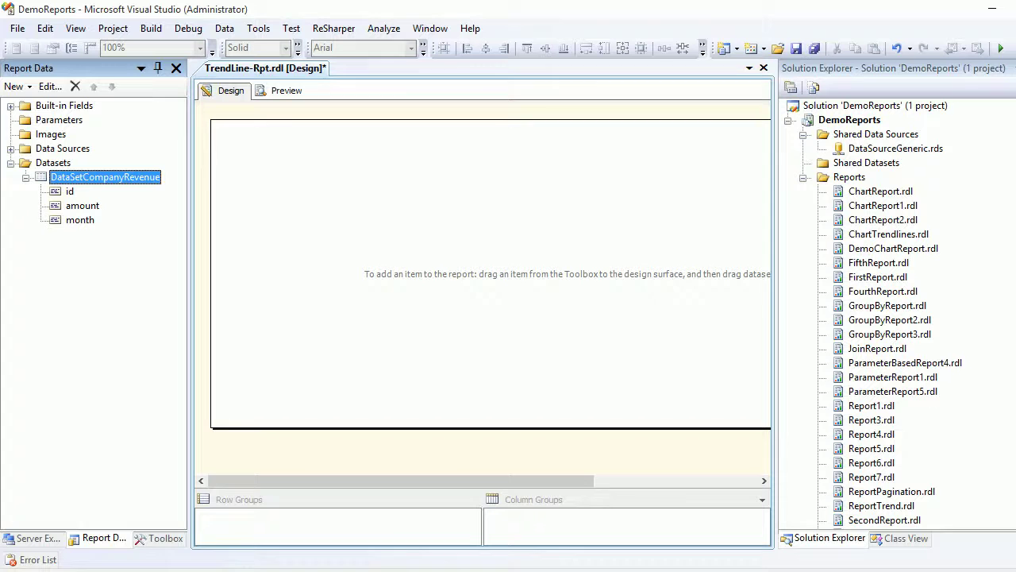
Insert a plain column chart into the report and enlarge it to fill most of the report body
{"action": "left_click", "coordinate": [160, 538]}
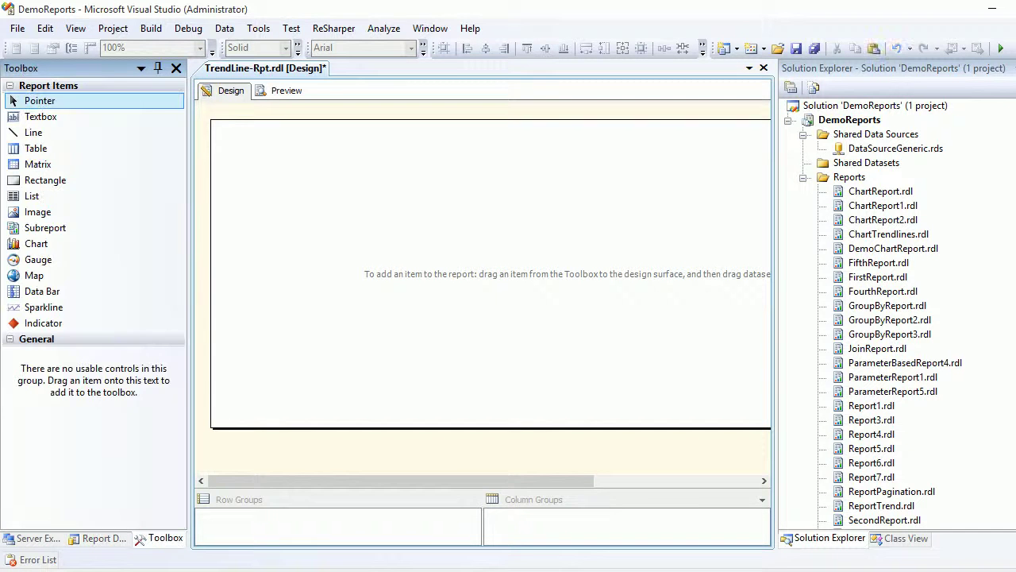
{"action": "double_click", "coordinate": [37, 244]}
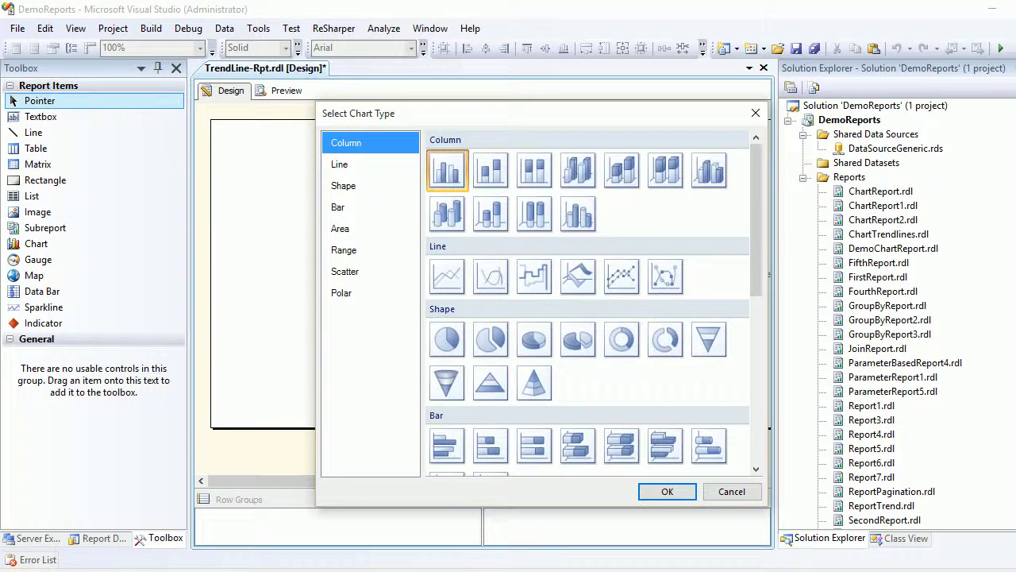
{"action": "key", "text": "Down"}
{"action": "key", "text": "Down"}
{"action": "key", "text": "Up"}
{"action": "key", "text": "Up"}
{"action": "key", "text": "Tab"}
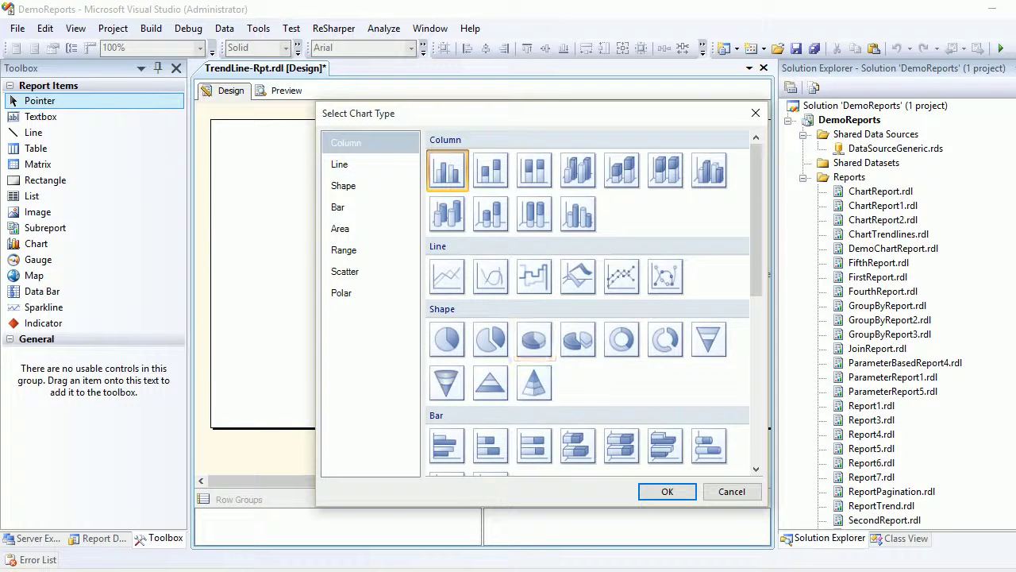
{"action": "key", "text": "Return"}
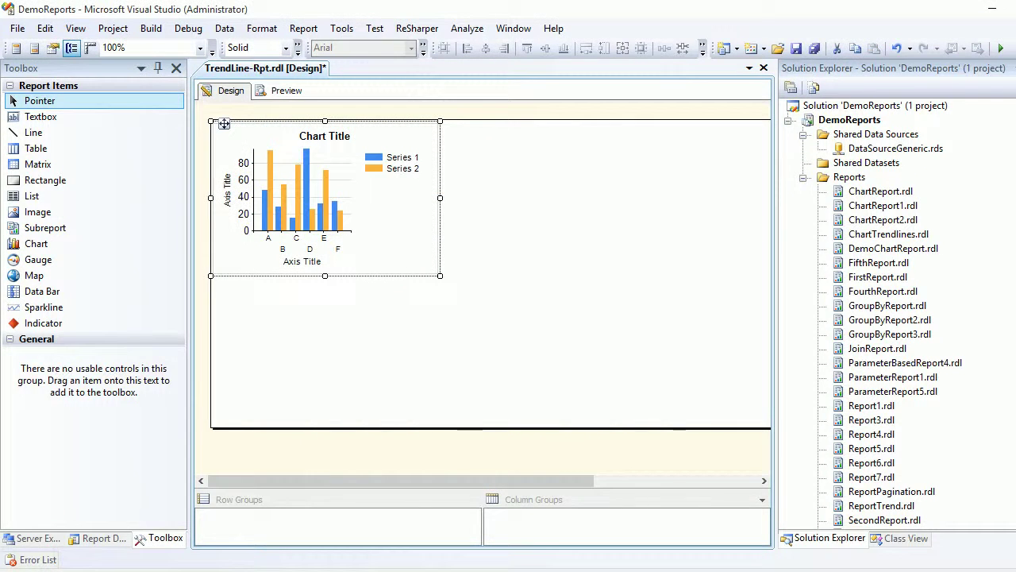
{"action": "left_click", "coordinate": [1015, 69]}
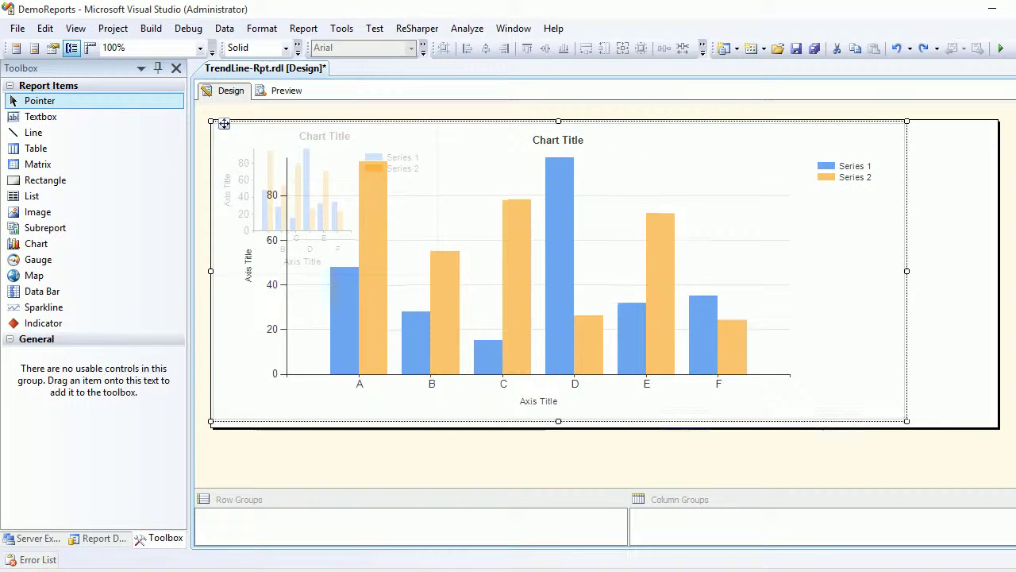
Set the chart's horizontal axis title to "Months"
{"action": "double_click", "coordinate": [525, 409]}
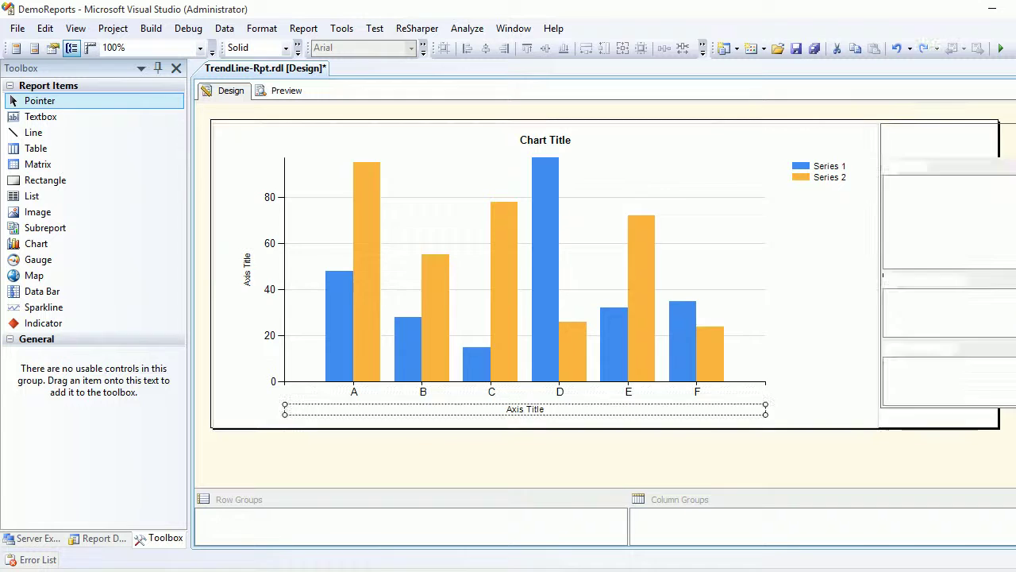
{"action": "key", "text": "shift+Home"}
{"action": "type", "text": "Months"}
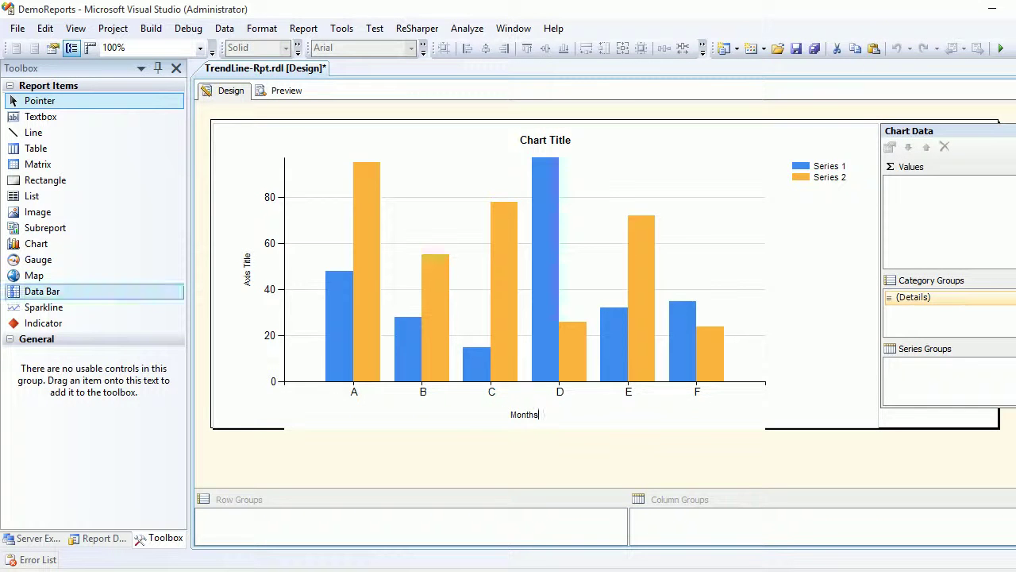
Set the chart's vertical axis title to "Company Reveue"
{"action": "double_click", "coordinate": [247, 270]}
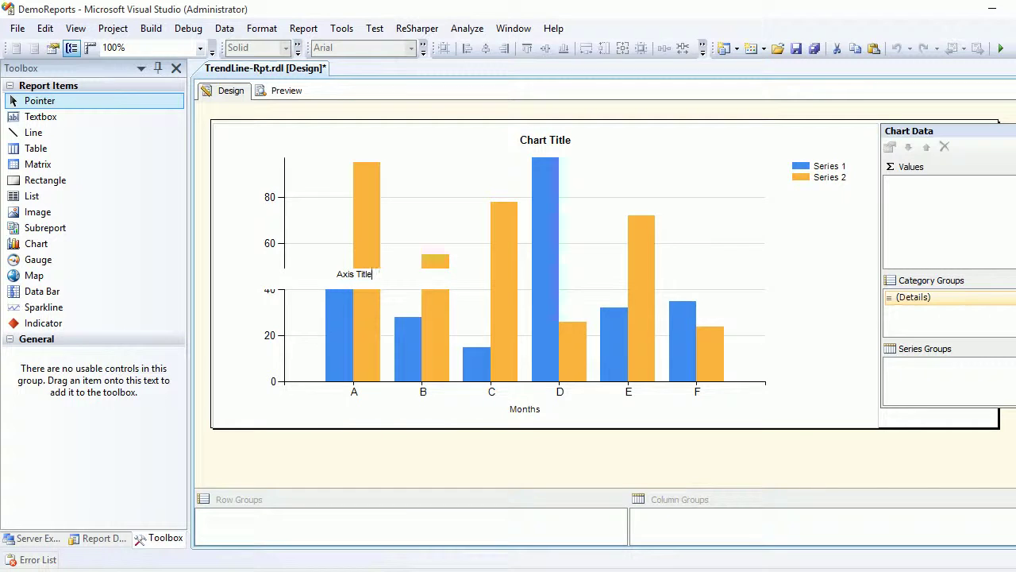
{"action": "key", "text": "ctrl+a"}
{"action": "type", "text": "Cpompa"}
{"action": "key", "text": "BackSpace"}
{"action": "key", "text": "BackSpace"}
{"action": "key", "text": "BackSpace"}
{"action": "key", "text": "BackSpace"}
{"action": "key", "text": "BackSpace"}
{"action": "type", "text": "ompany Reveue"}
{"action": "key", "text": "Return"}
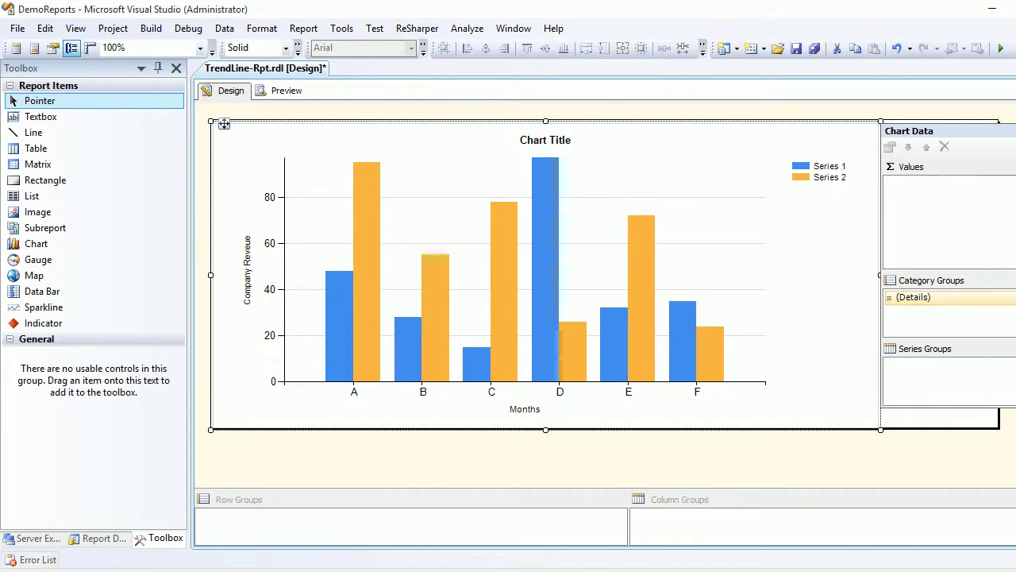
Change the chart's main title to "Average Trendlin Demo"
{"action": "double_click", "coordinate": [546, 141]}
{"action": "key", "text": "ctrl+a"}
{"action": "type", "text": "A"}
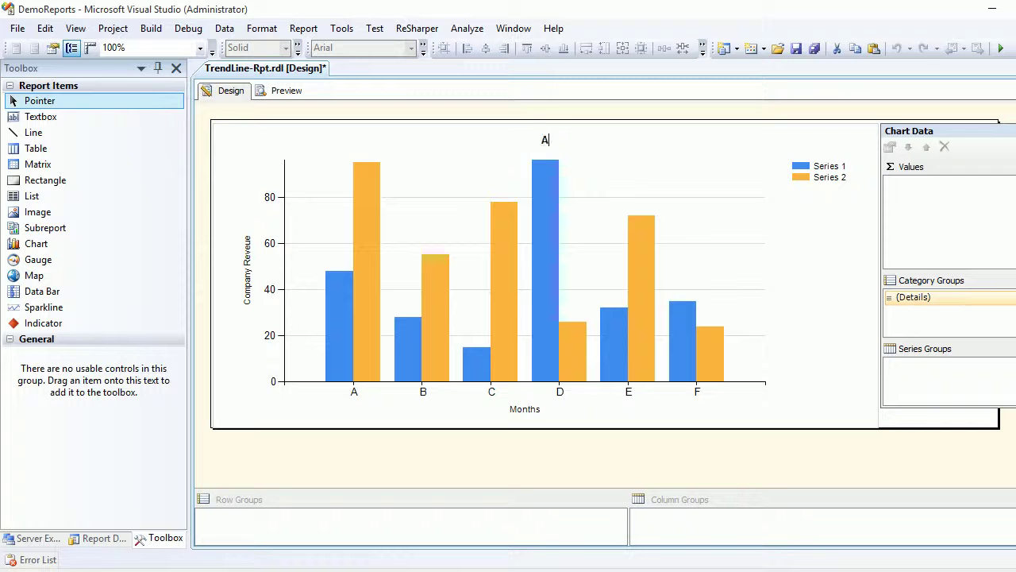
{"action": "type", "text": "verage Trendlin Demo"}
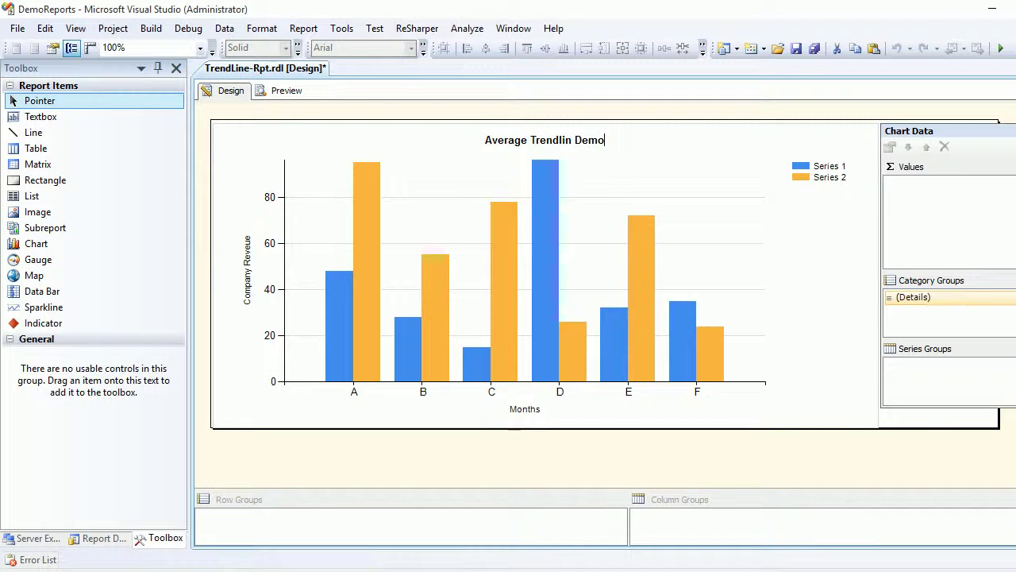
{"action": "left_click", "coordinate": [224, 124]}
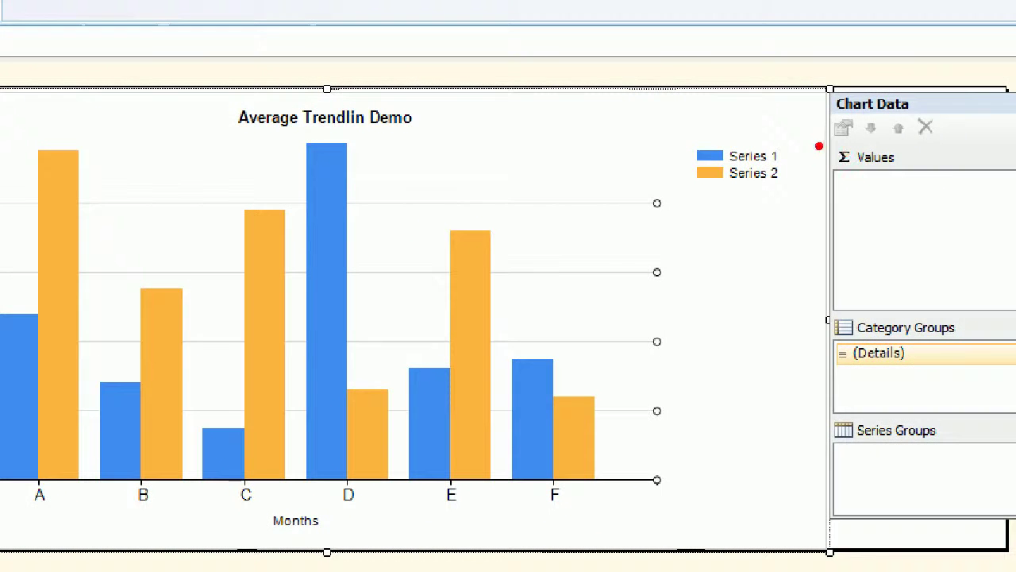
{"action": "mouse_move", "coordinate": [819, 141]}
{"action": "left_mouse_down"}
{"action": "mouse_move", "coordinate": [970, 173]}
{"action": "mouse_move", "coordinate": [769, 158]}
{"action": "mouse_move", "coordinate": [789, 127]}
{"action": "left_mouse_up"}
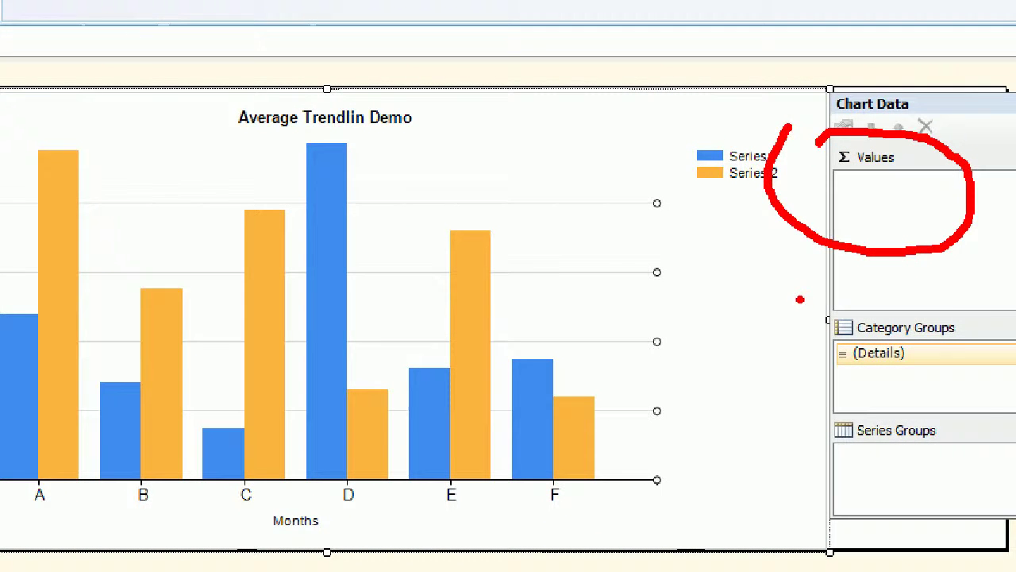
{"action": "mouse_move", "coordinate": [799, 297]}
{"action": "left_mouse_down"}
{"action": "mouse_move", "coordinate": [1007, 407]}
{"action": "mouse_move", "coordinate": [724, 332]}
{"action": "mouse_move", "coordinate": [786, 292]}
{"action": "left_mouse_up"}
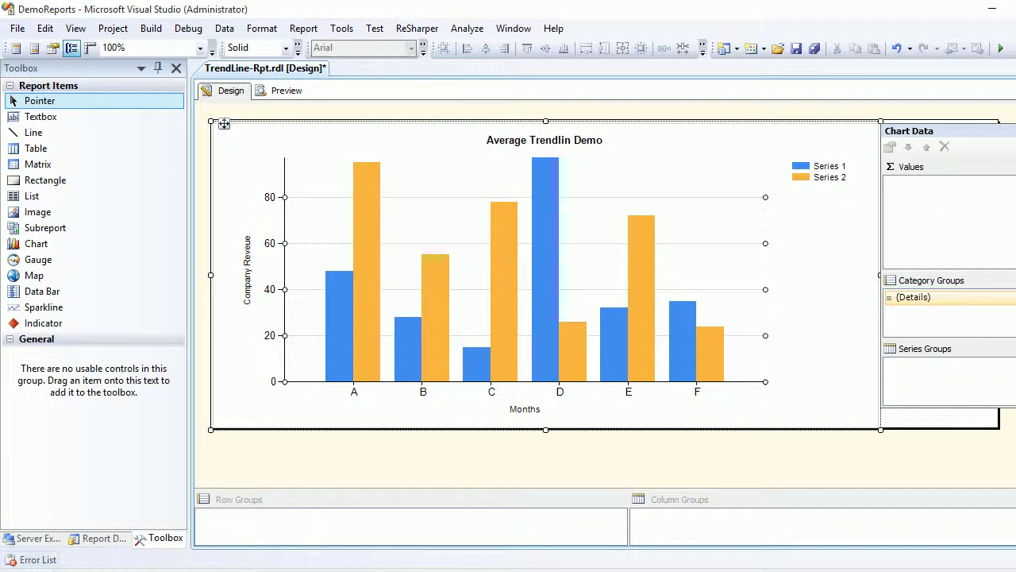
Add the month field of DataSetCompanyRevenue as the chart's category group
{"action": "left_click", "coordinate": [103, 538]}
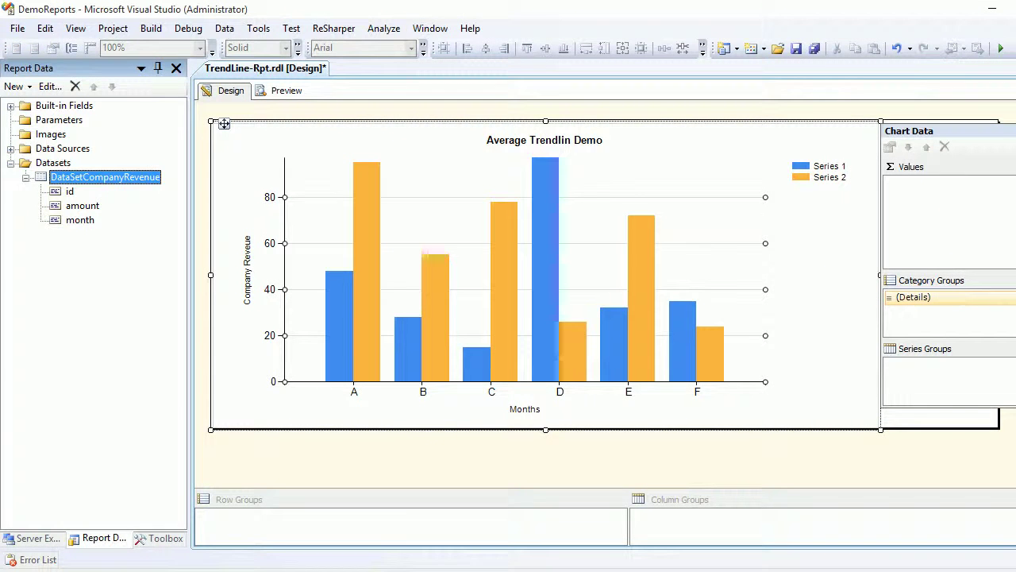
{"action": "left_click_drag", "start_coordinate": [80, 220], "coordinate": [937, 306]}
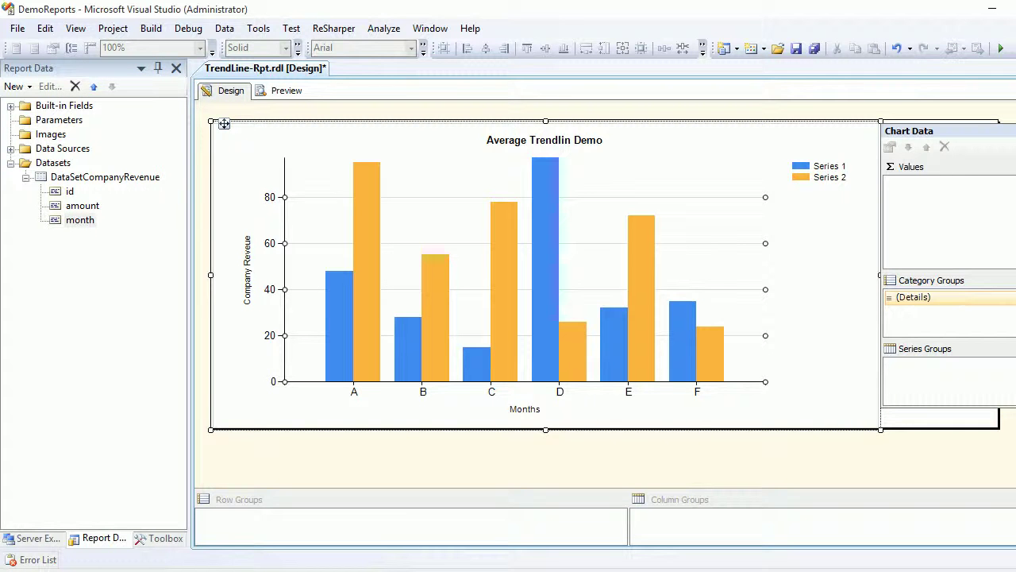
{"action": "left_click_drag", "start_coordinate": [937, 298], "coordinate": [937, 306]}
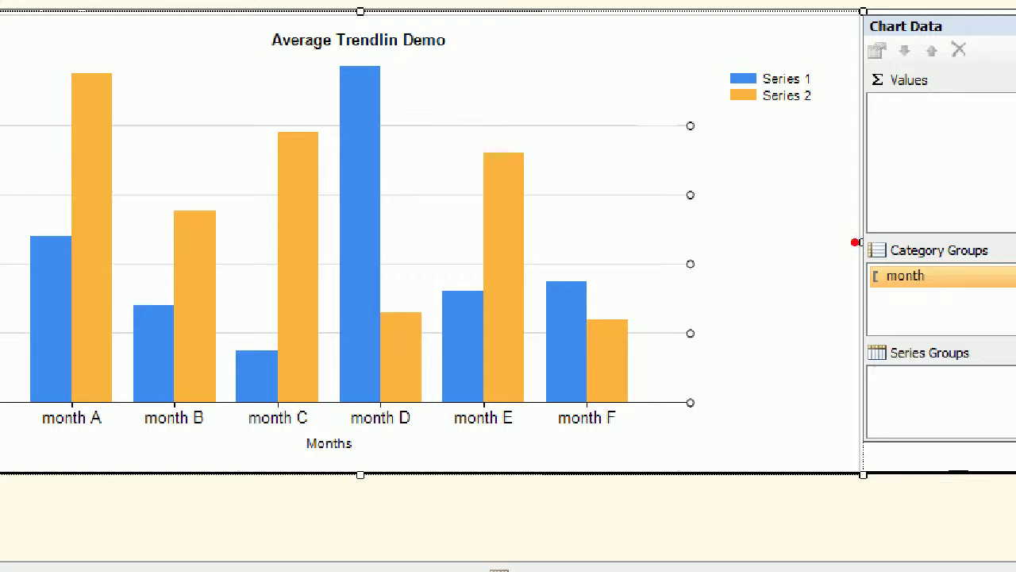
{"action": "mouse_move", "coordinate": [855, 240]}
{"action": "left_mouse_down"}
{"action": "mouse_move", "coordinate": [975, 269]}
{"action": "mouse_move", "coordinate": [820, 254]}
{"action": "mouse_move", "coordinate": [863, 227]}
{"action": "left_mouse_up"}
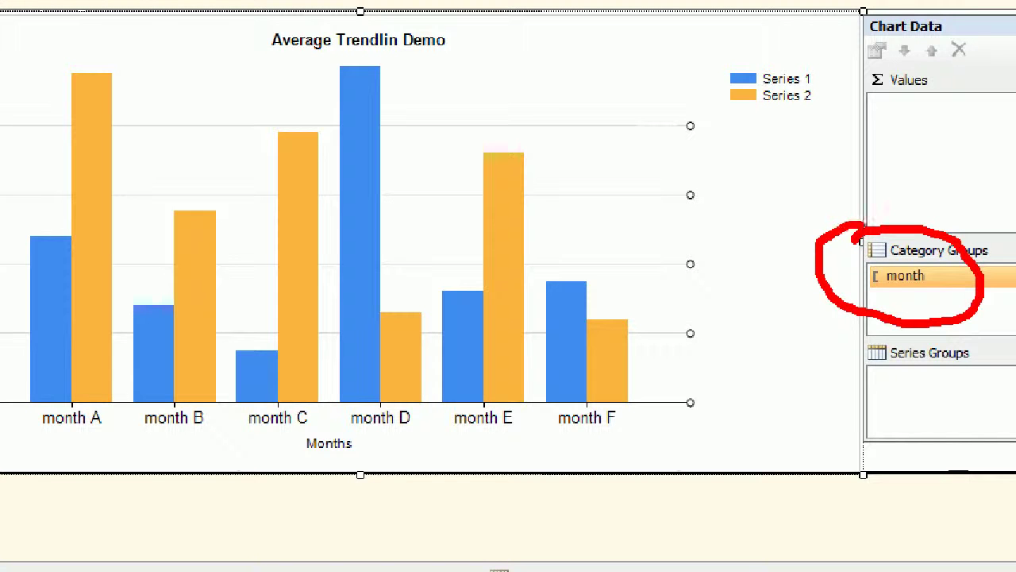
{"action": "mouse_move", "coordinate": [172, 435]}
{"action": "left_mouse_down"}
{"action": "mouse_move", "coordinate": [411, 443]}
{"action": "mouse_move", "coordinate": [349, 395]}
{"action": "mouse_move", "coordinate": [317, 397]}
{"action": "left_mouse_up"}
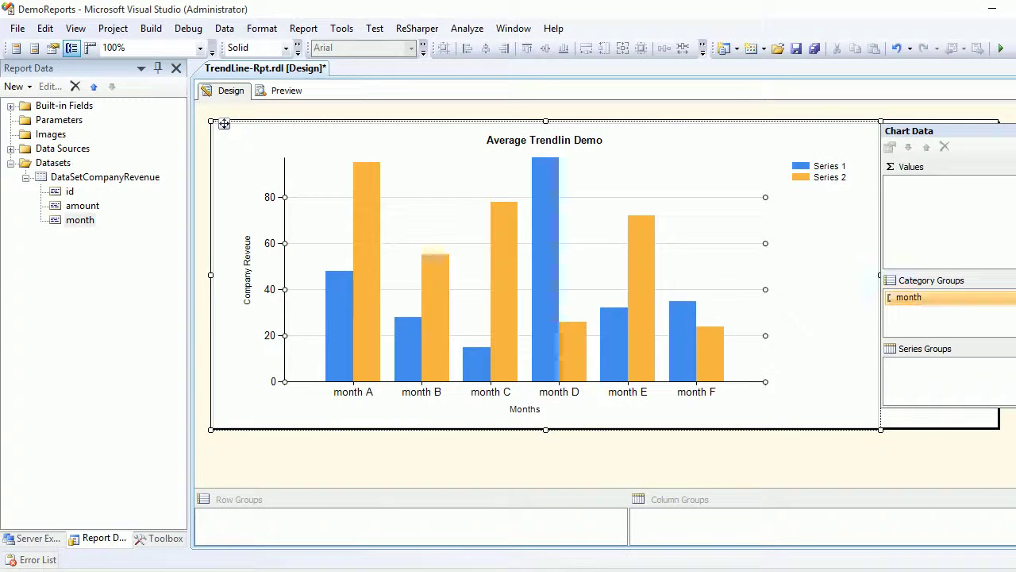
Add the amount field of DataSetCompanyRevenue to the chart's values
{"action": "left_click_drag", "start_coordinate": [82, 206], "coordinate": [945, 208]}
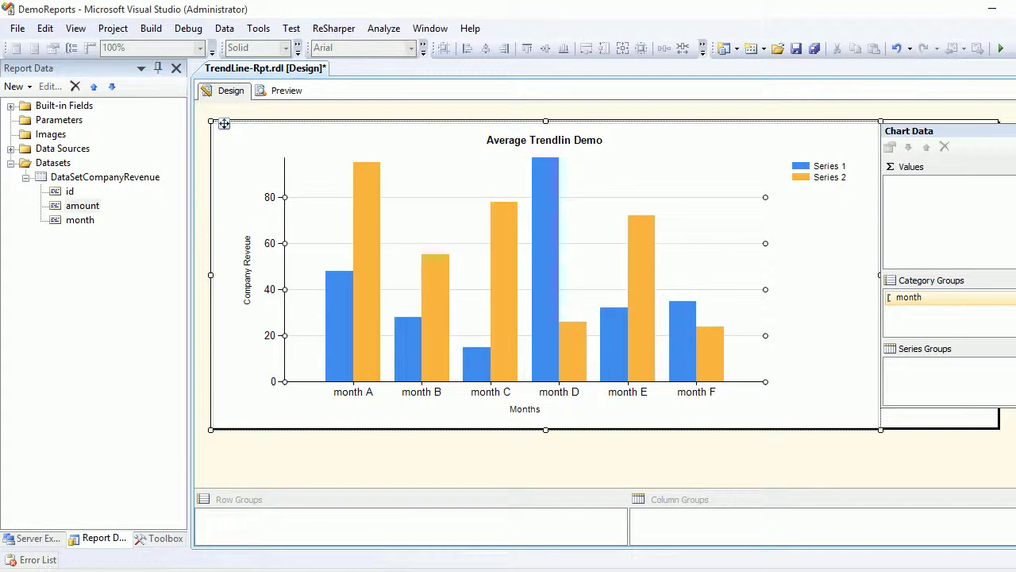
{"action": "left_click_drag", "start_coordinate": [83, 206], "coordinate": [945, 191]}
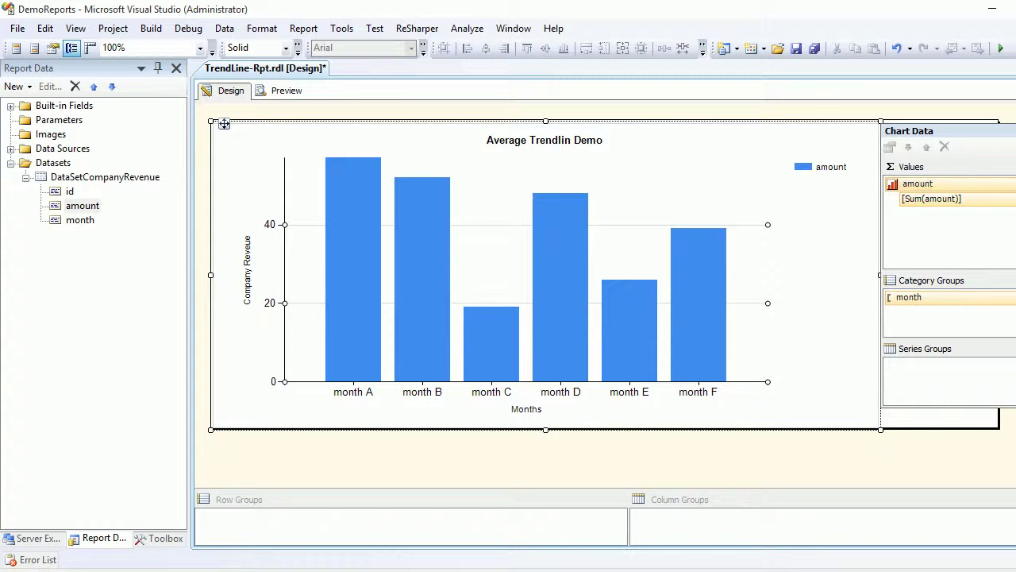
{"action": "key", "text": "ctrl+1"}
{"action": "left_click", "coordinate": [914, 216]}
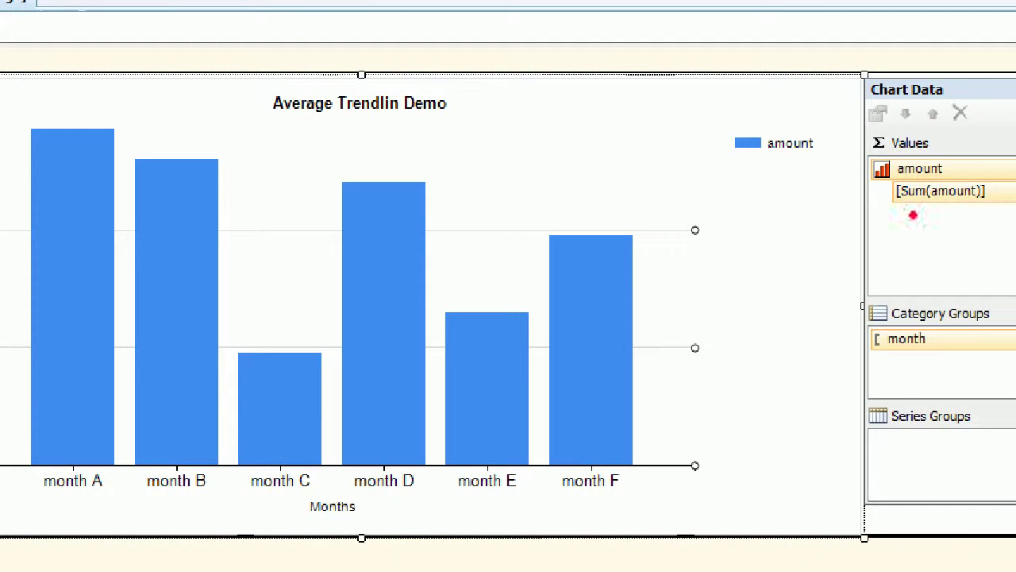
{"action": "mouse_move", "coordinate": [914, 106]}
{"action": "left_mouse_down"}
{"action": "mouse_move", "coordinate": [832, 121]}
{"action": "mouse_move", "coordinate": [1015, 275]}
{"action": "mouse_move", "coordinate": [913, 92]}
{"action": "left_mouse_up"}
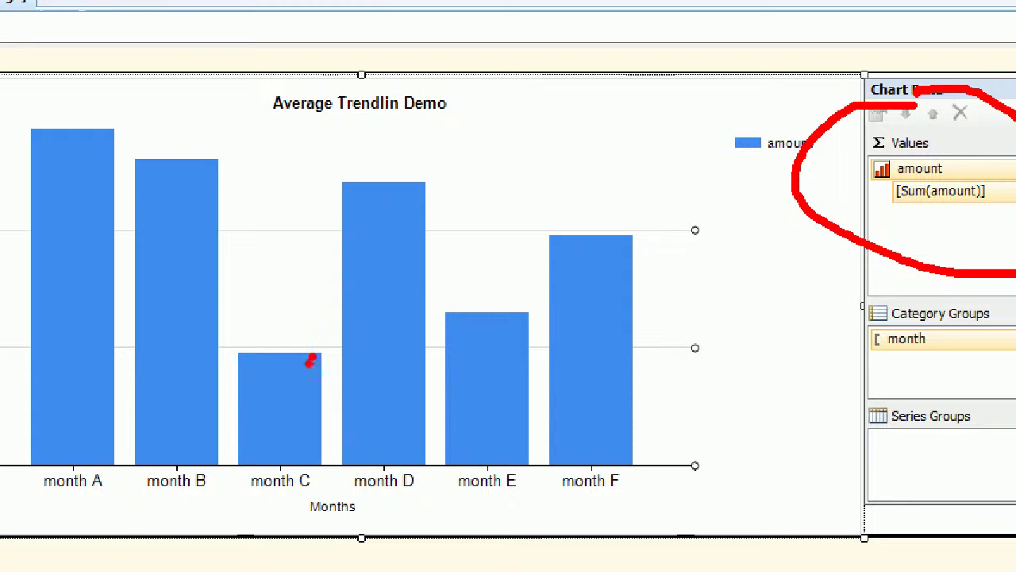
{"action": "left_click_drag", "start_coordinate": [230, 382], "coordinate": [153, 383]}
{"action": "key", "text": "Escape"}
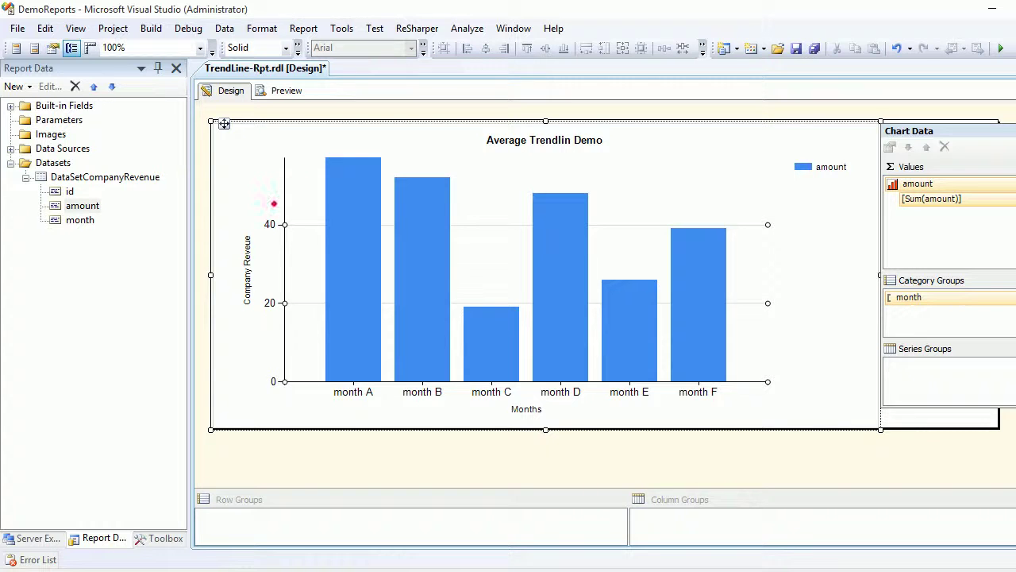
{"action": "mouse_move", "coordinate": [274, 204]}
{"action": "left_mouse_down"}
{"action": "mouse_move", "coordinate": [276, 189]}
{"action": "mouse_move", "coordinate": [252, 200]}
{"action": "mouse_move", "coordinate": [249, 362]}
{"action": "mouse_move", "coordinate": [305, 181]}
{"action": "left_mouse_up"}
{"action": "key", "text": "Escape"}
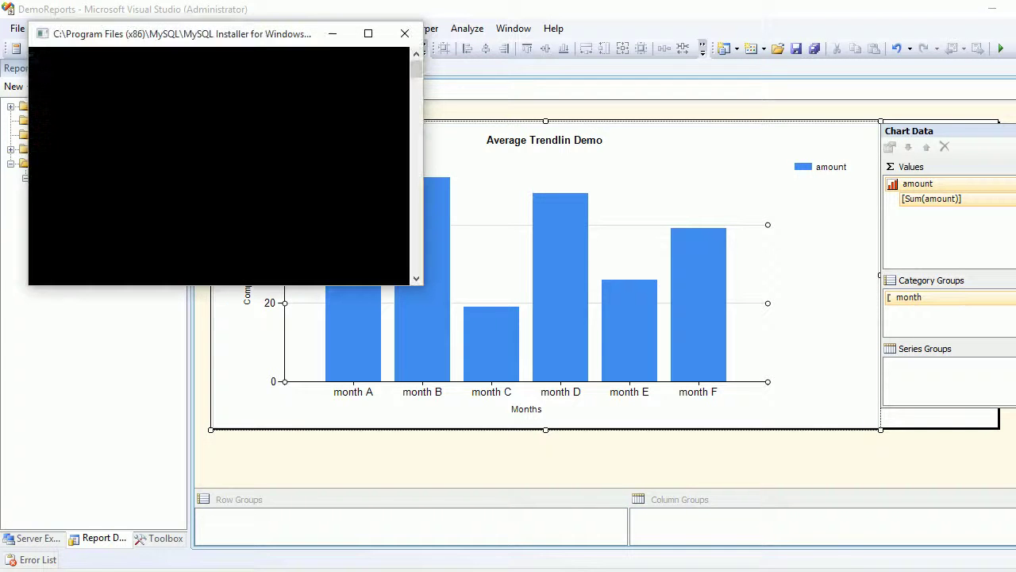
Close the console window covering the report, preview the monthly revenue chart, and return to the design view
{"action": "left_click", "coordinate": [404, 34]}
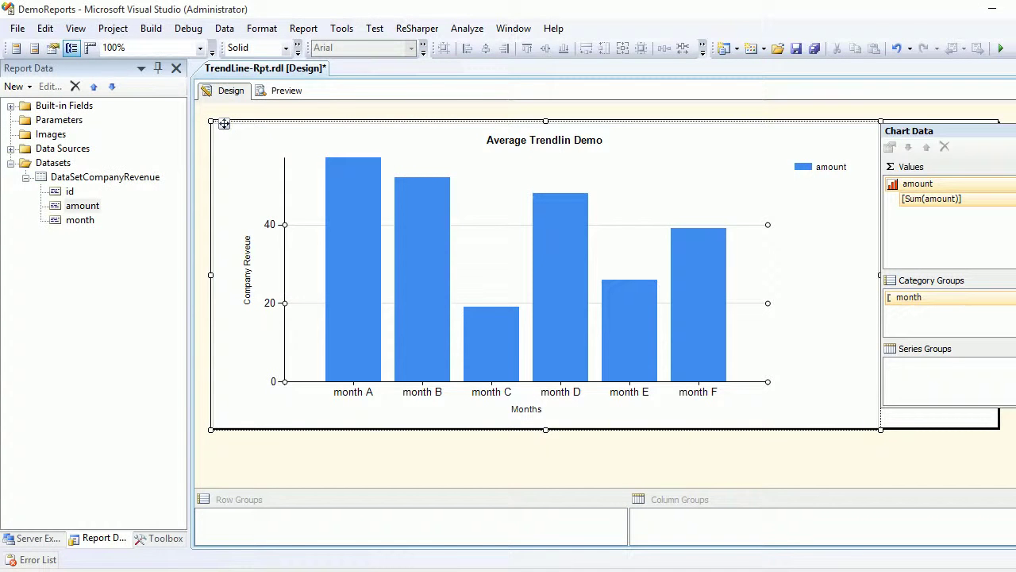
{"action": "left_click", "coordinate": [248, 270]}
{"action": "left_click", "coordinate": [270, 302]}
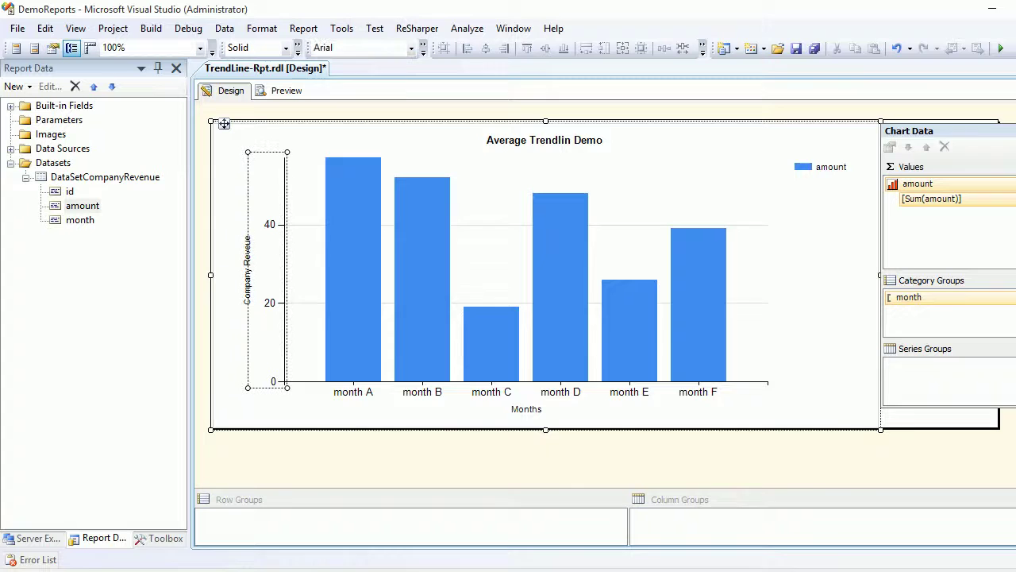
{"action": "left_click", "coordinate": [527, 409]}
{"action": "left_click", "coordinate": [527, 392]}
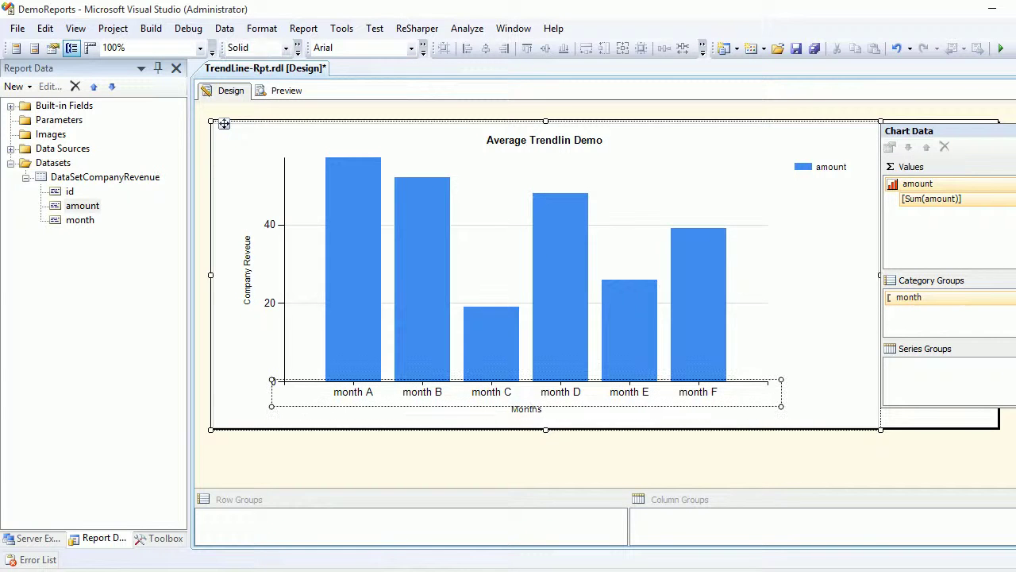
{"action": "left_click", "coordinate": [284, 90]}
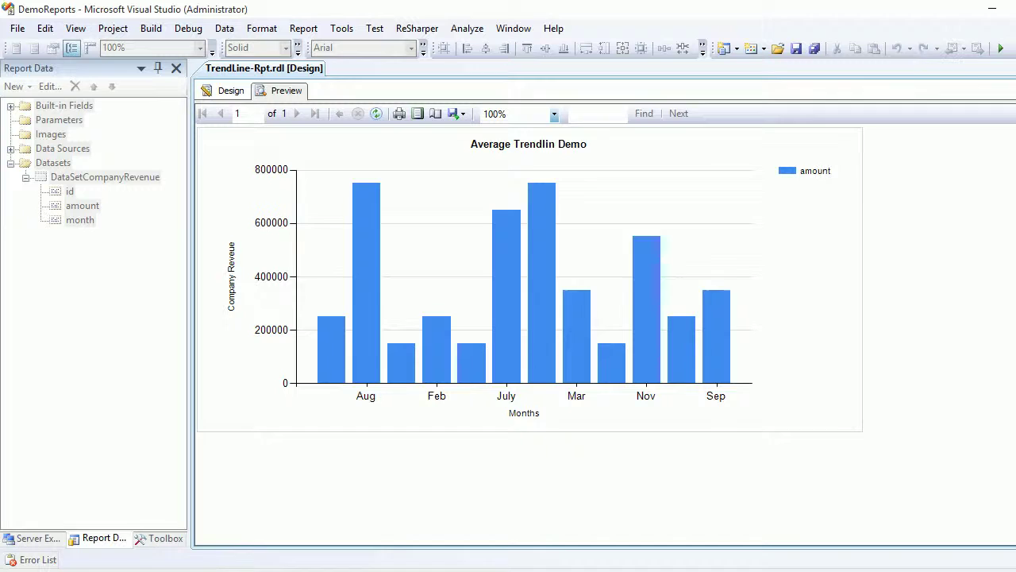
{"action": "left_click", "coordinate": [227, 92]}
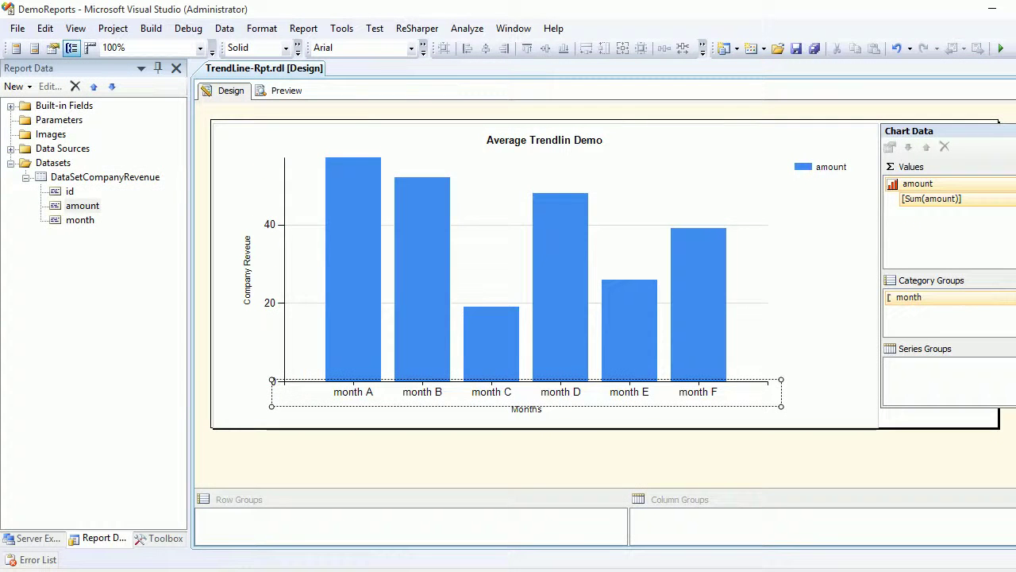
Narrow the column chart from its outer edge so the whole Chart Data pane fits beside it
{"action": "left_click", "coordinate": [910, 297]}
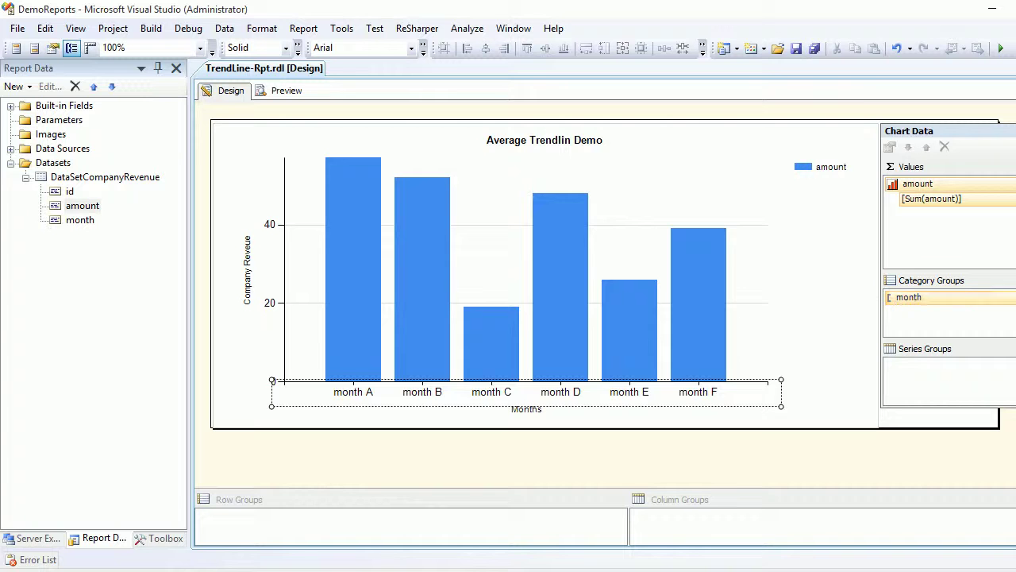
{"action": "left_click", "coordinate": [821, 167]}
{"action": "left_click", "coordinate": [833, 457]}
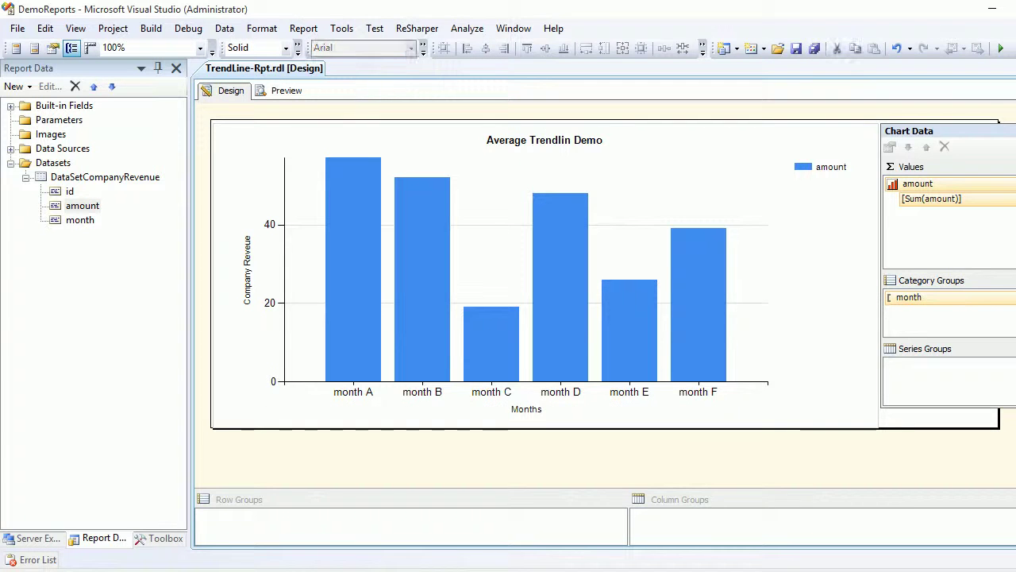
{"action": "left_click", "coordinate": [224, 124]}
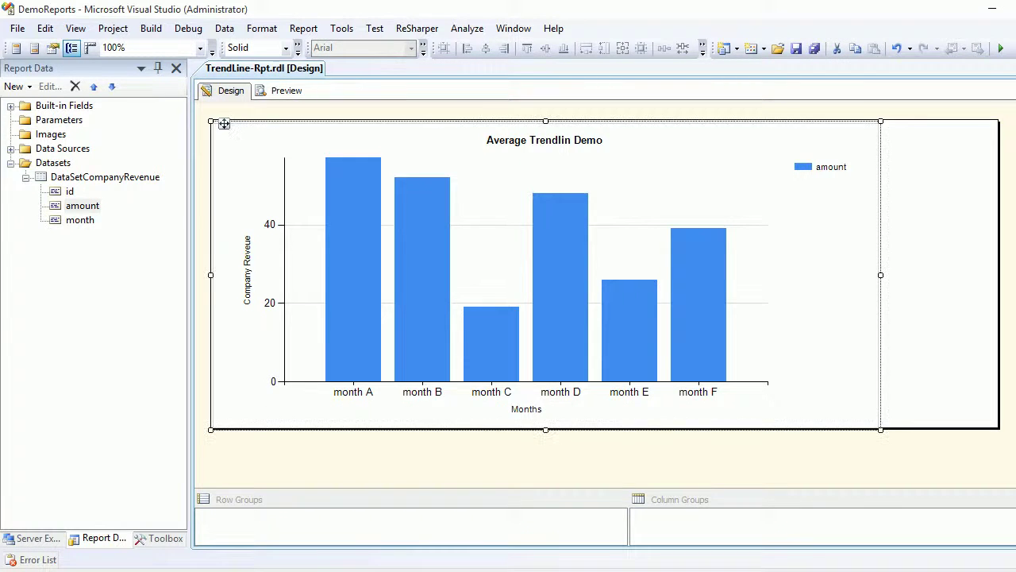
{"action": "left_click_drag", "start_coordinate": [881, 275], "coordinate": [819, 275]}
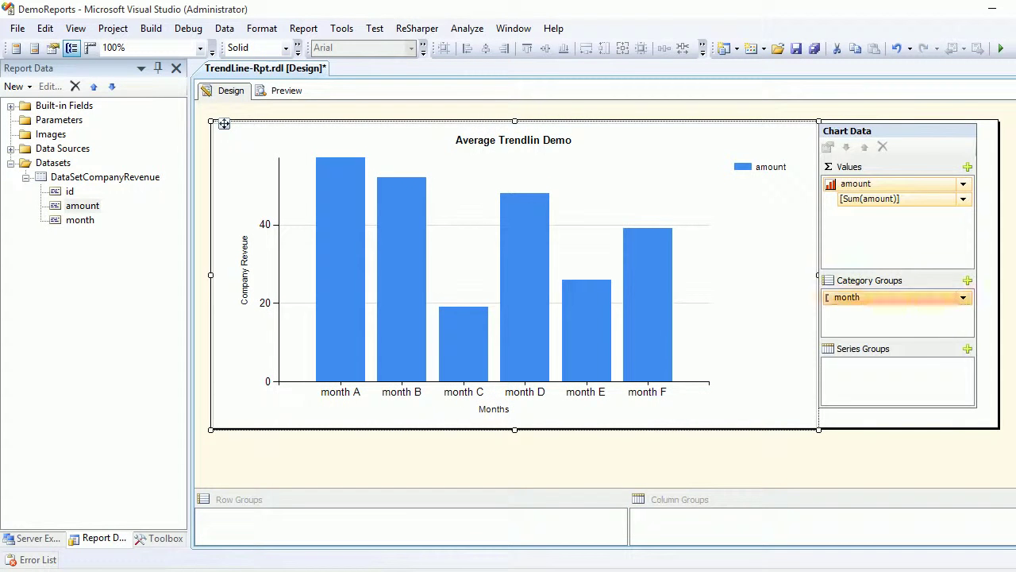
Sort the chart's month category group by [id] in A to Z order
{"action": "left_click", "coordinate": [963, 297]}
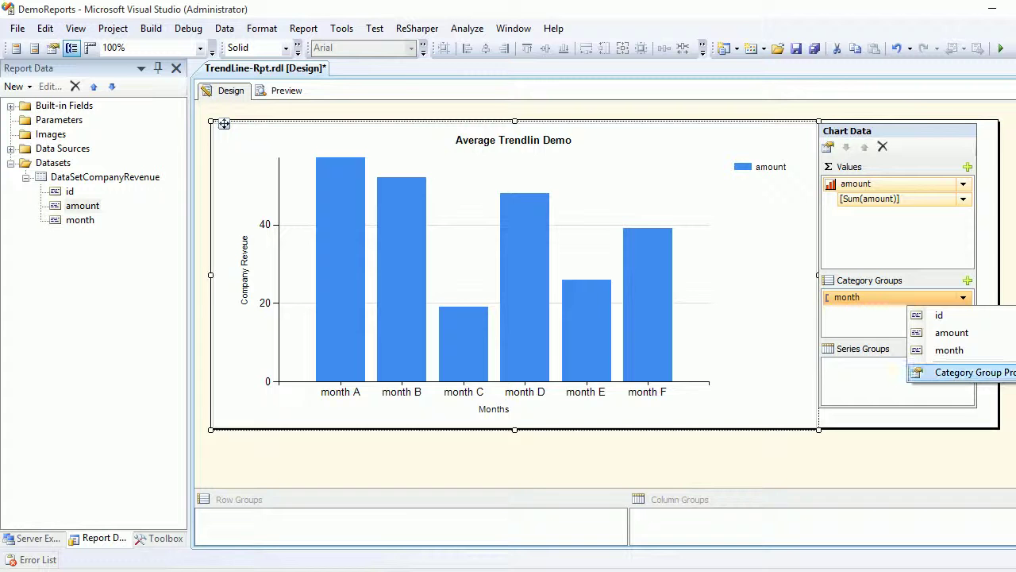
{"action": "left_click", "coordinate": [973, 372]}
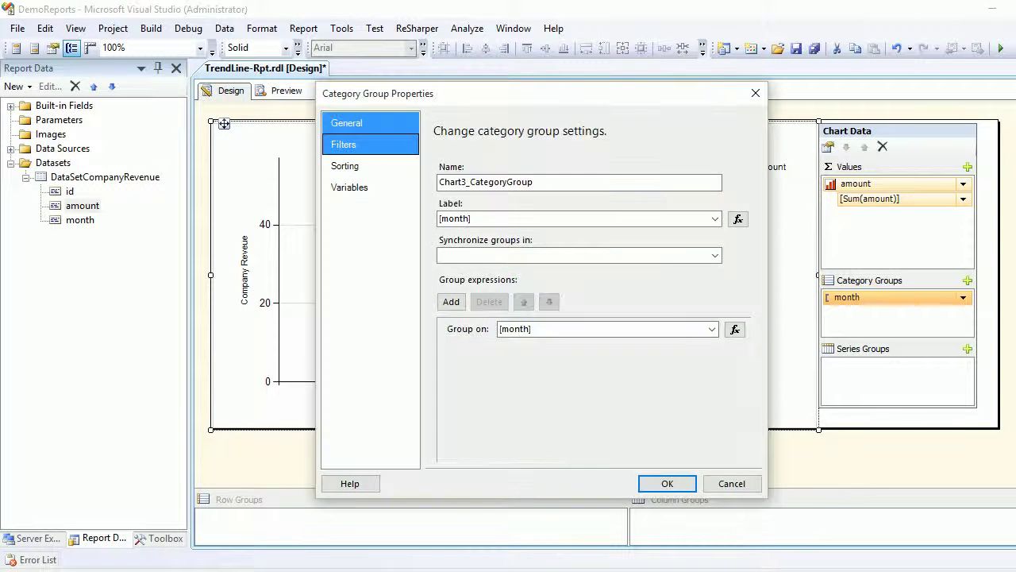
{"action": "left_click", "coordinate": [370, 166]}
{"action": "left_click", "coordinate": [636, 213]}
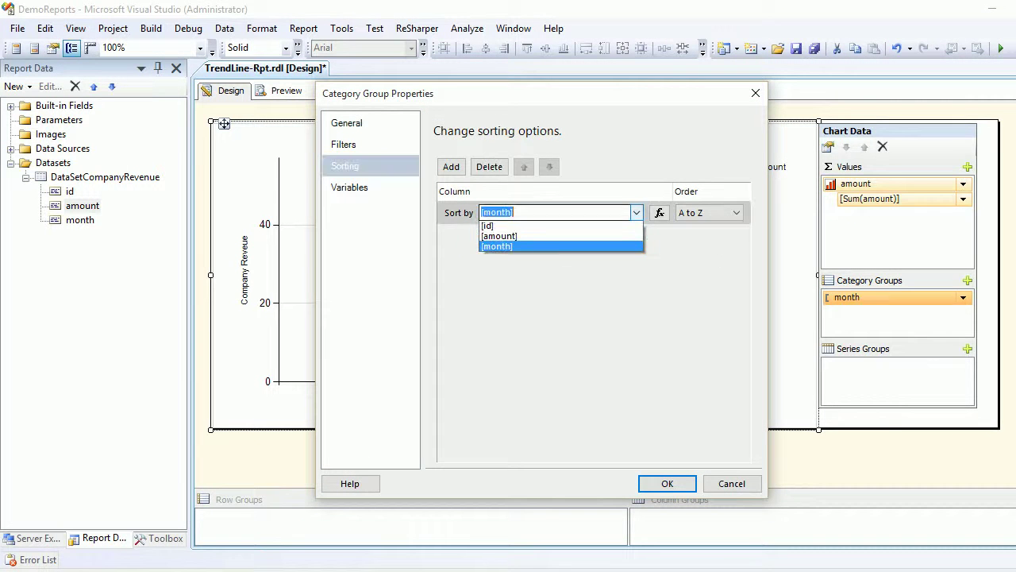
{"action": "left_click", "coordinate": [488, 228]}
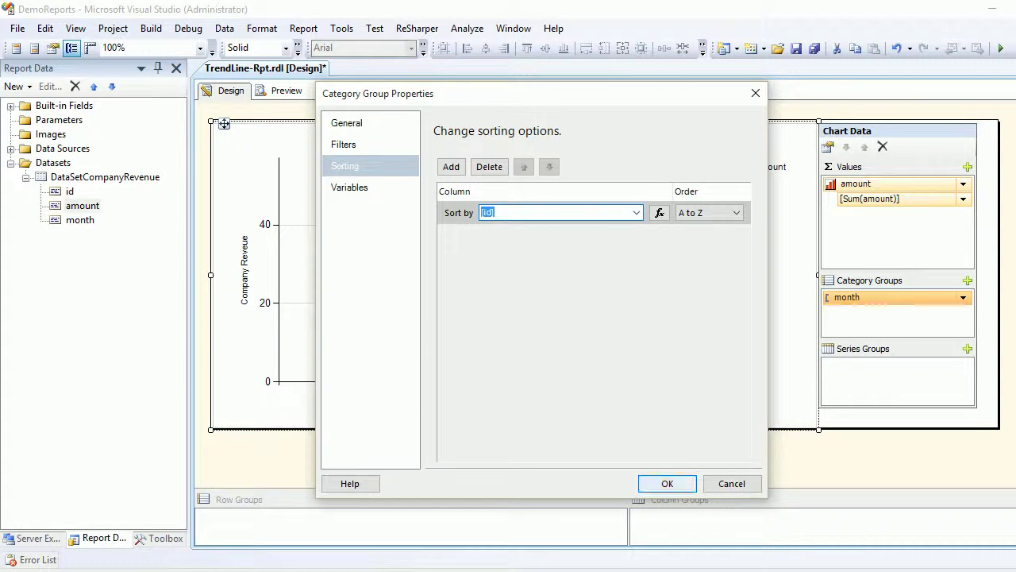
{"action": "left_click", "coordinate": [667, 484]}
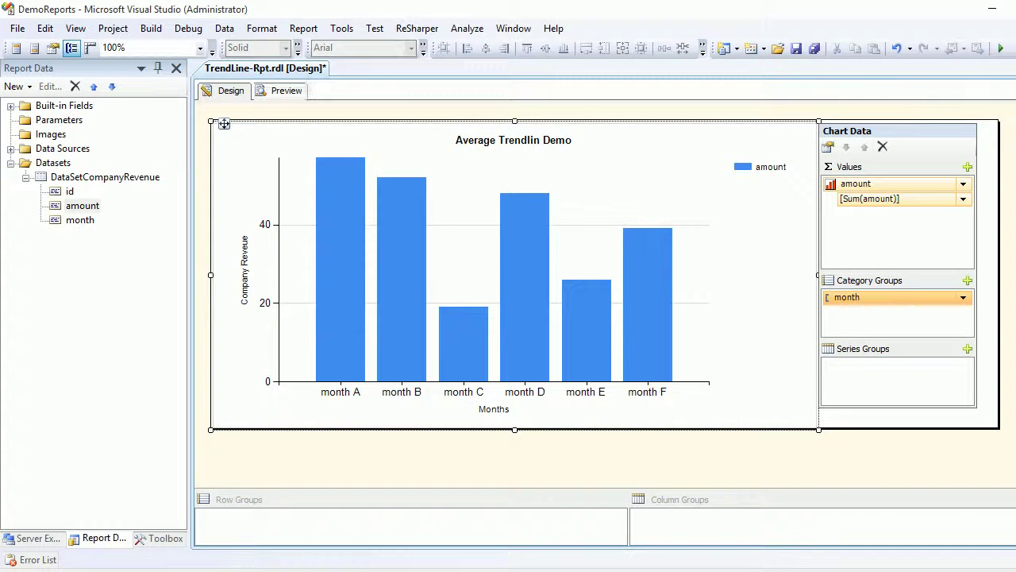
Set the horizontal axis interval to 1, choosing its interval type as well, and check the chart in the report preview
{"action": "left_click", "coordinate": [494, 393]}
{"action": "right_click", "coordinate": [494, 400]}
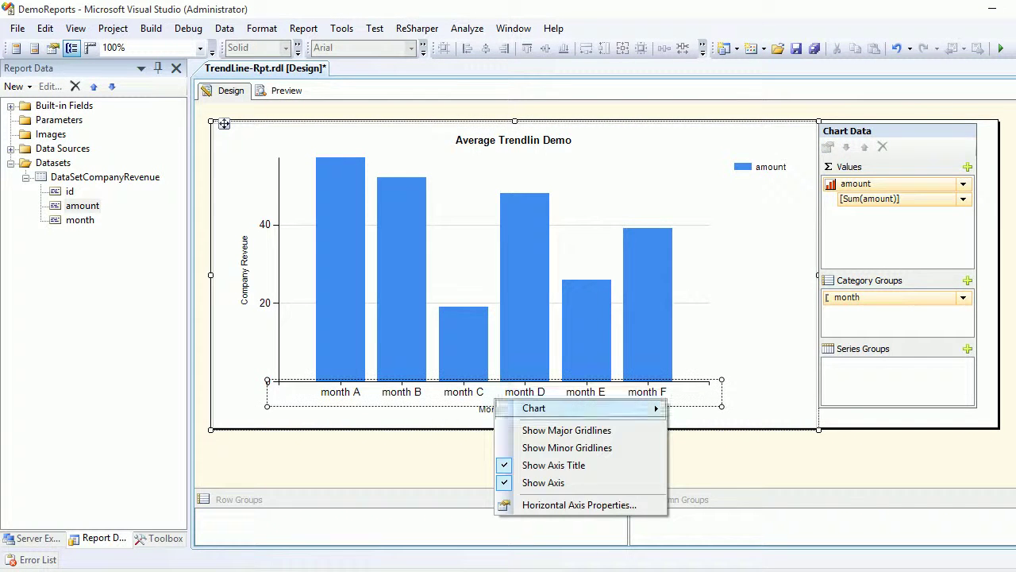
{"action": "left_click", "coordinate": [580, 505]}
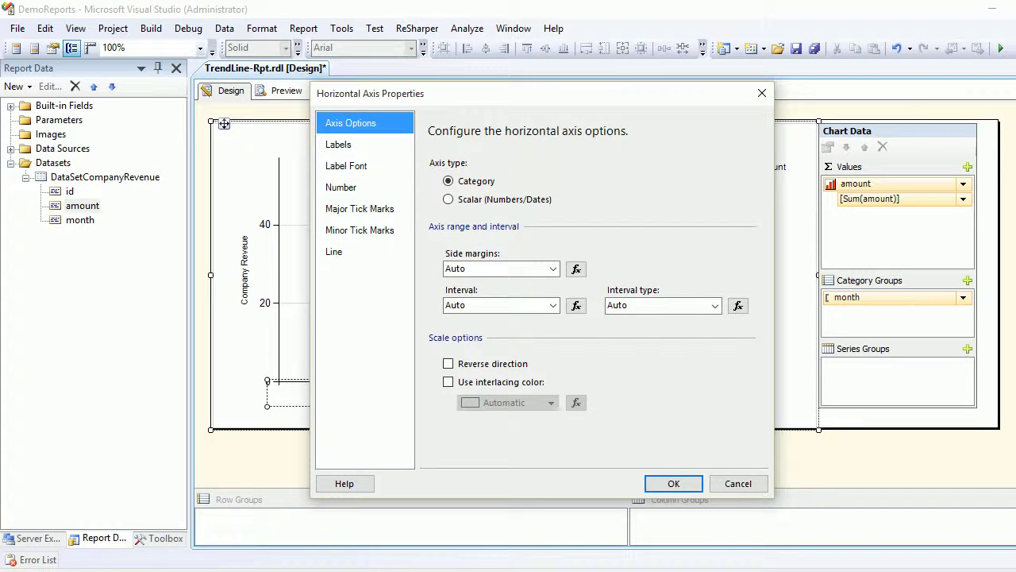
{"action": "left_click", "coordinate": [553, 306]}
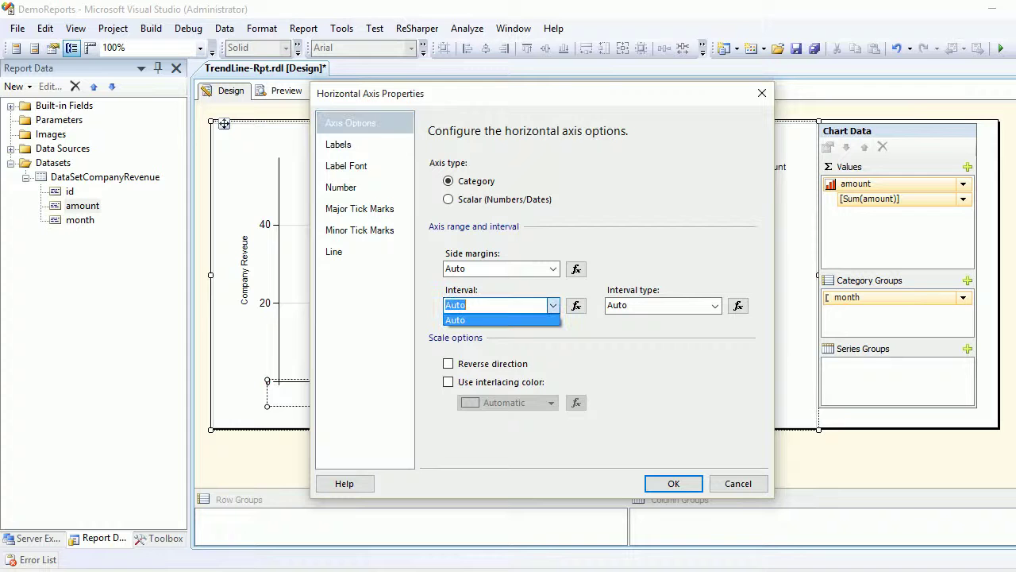
{"action": "type", "text": "1"}
{"action": "left_click", "coordinate": [715, 305]}
{"action": "left_click", "coordinate": [715, 306]}
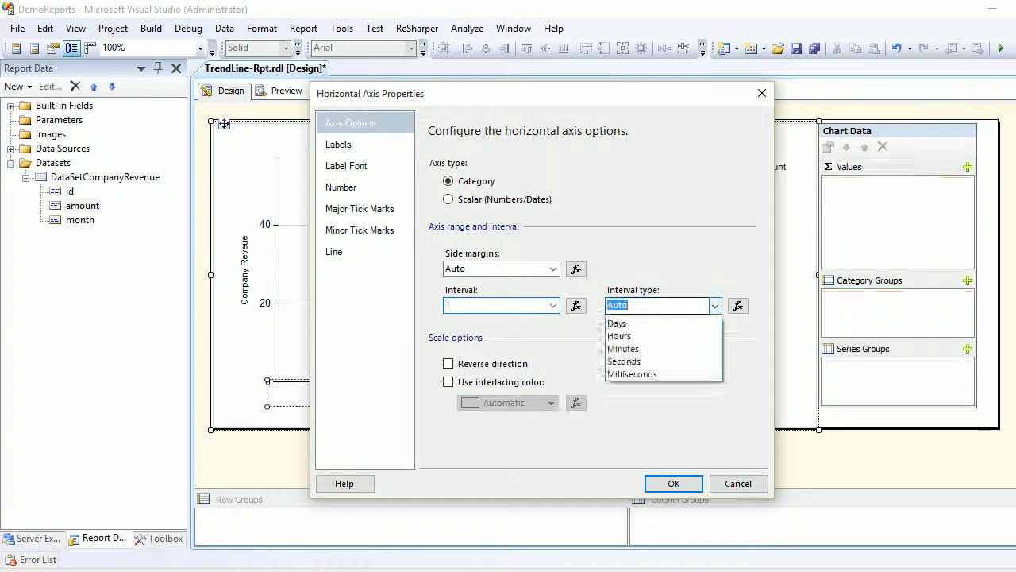
{"action": "left_click", "coordinate": [667, 347]}
{"action": "key", "text": "Return"}
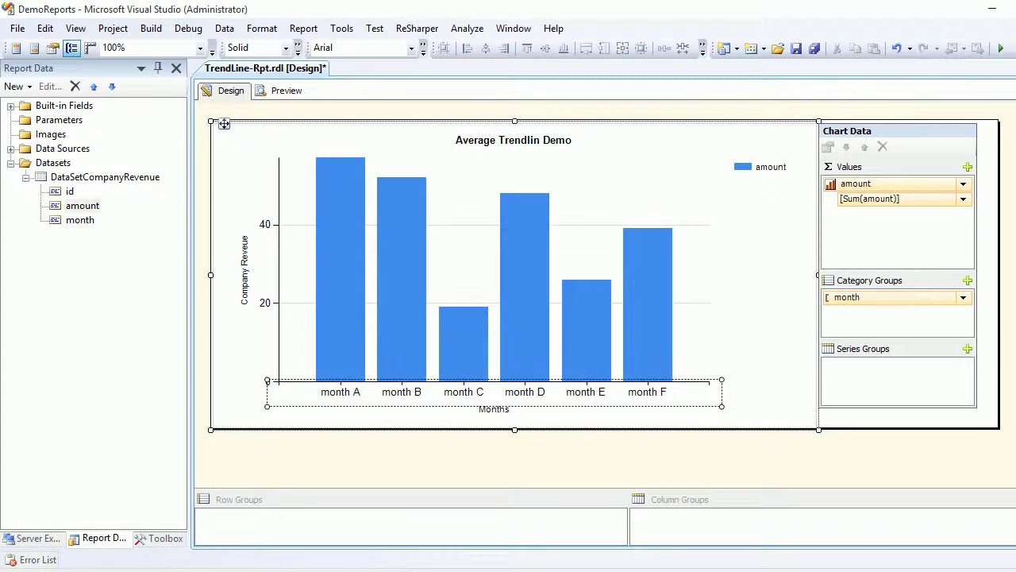
{"action": "left_click", "coordinate": [284, 91]}
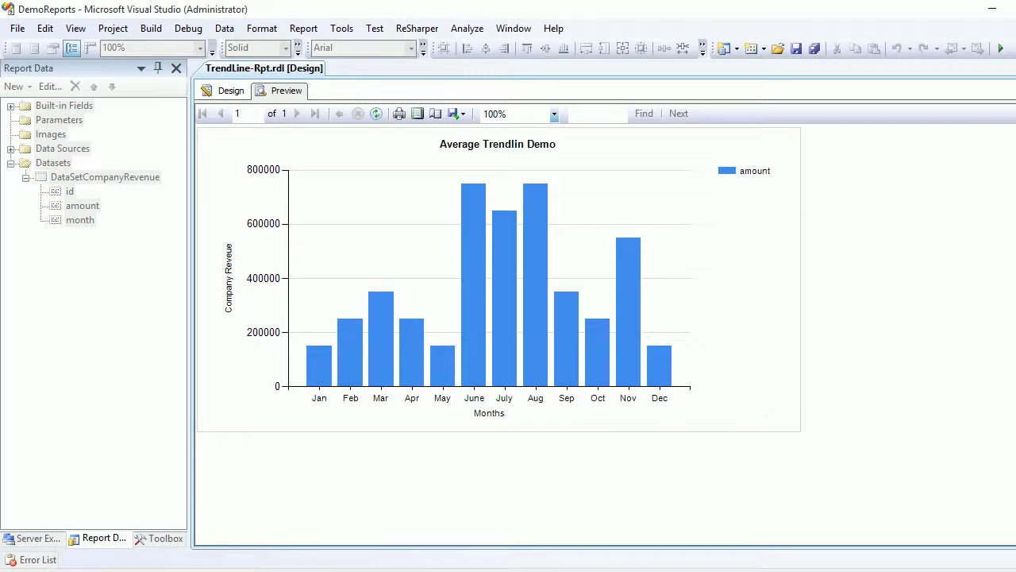
{"action": "left_click", "coordinate": [229, 91]}
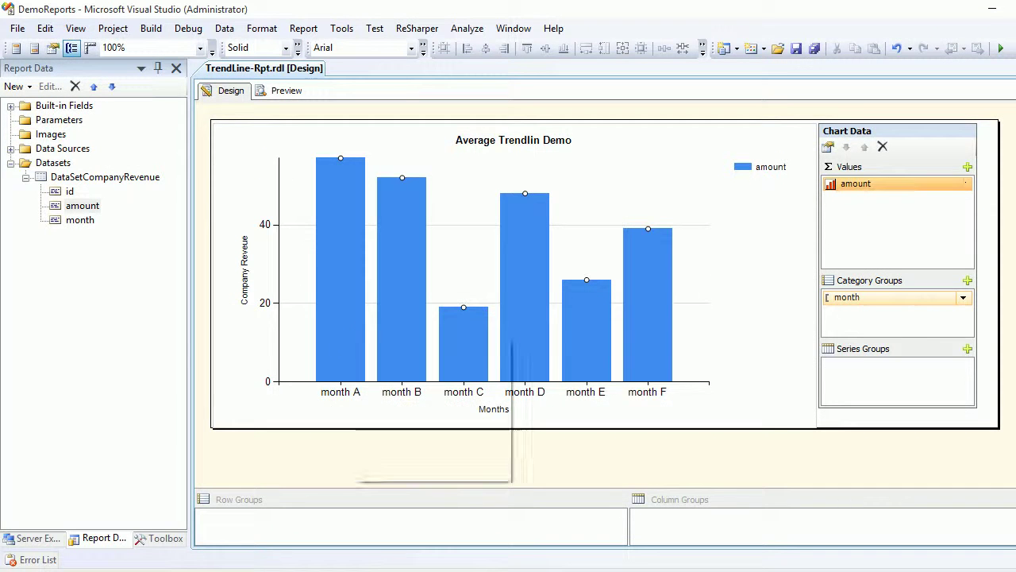
Show data labels on the amount series columns and check them in the report preview
{"action": "right_click", "coordinate": [355, 337]}
{"action": "left_click", "coordinate": [432, 448]}
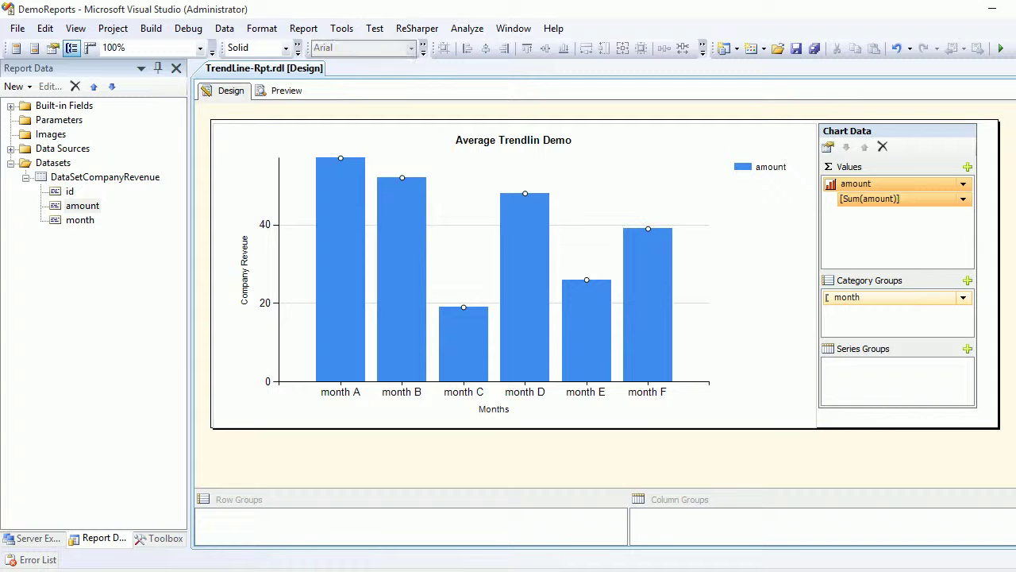
{"action": "right_click", "coordinate": [346, 227]}
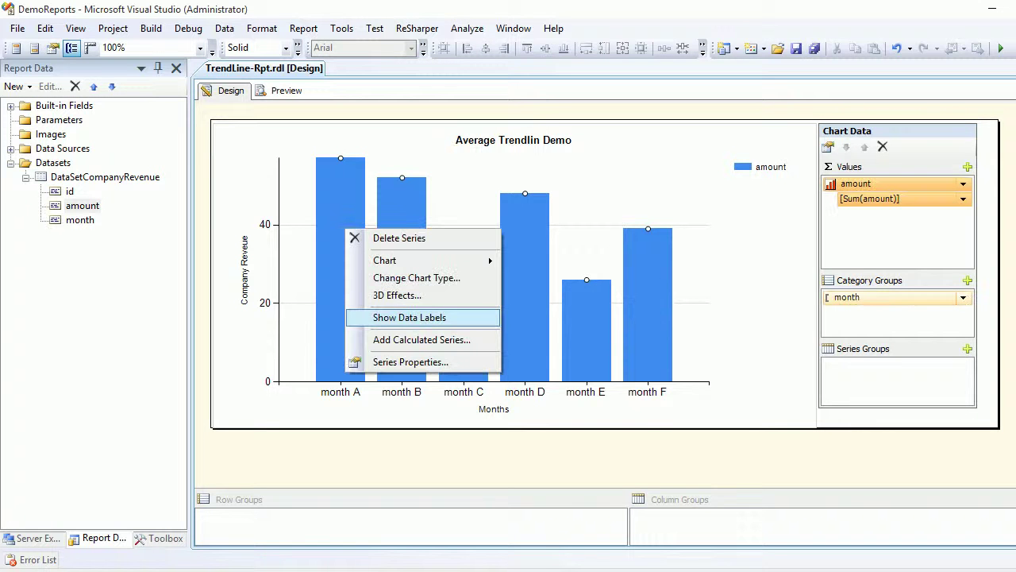
{"action": "left_click", "coordinate": [410, 318]}
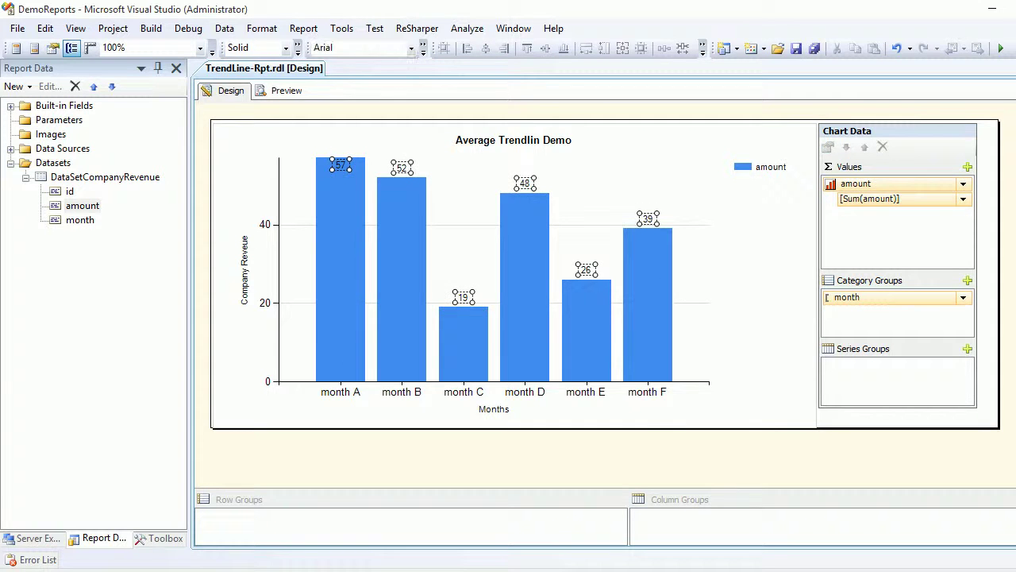
{"action": "right_click", "coordinate": [332, 265]}
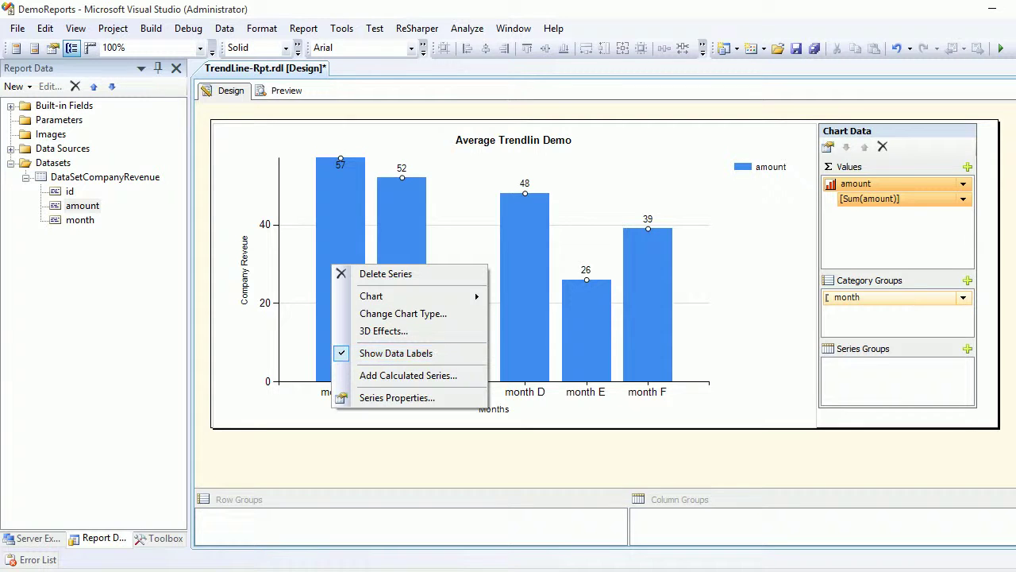
{"action": "key", "text": "Escape"}
{"action": "left_click", "coordinate": [280, 91]}
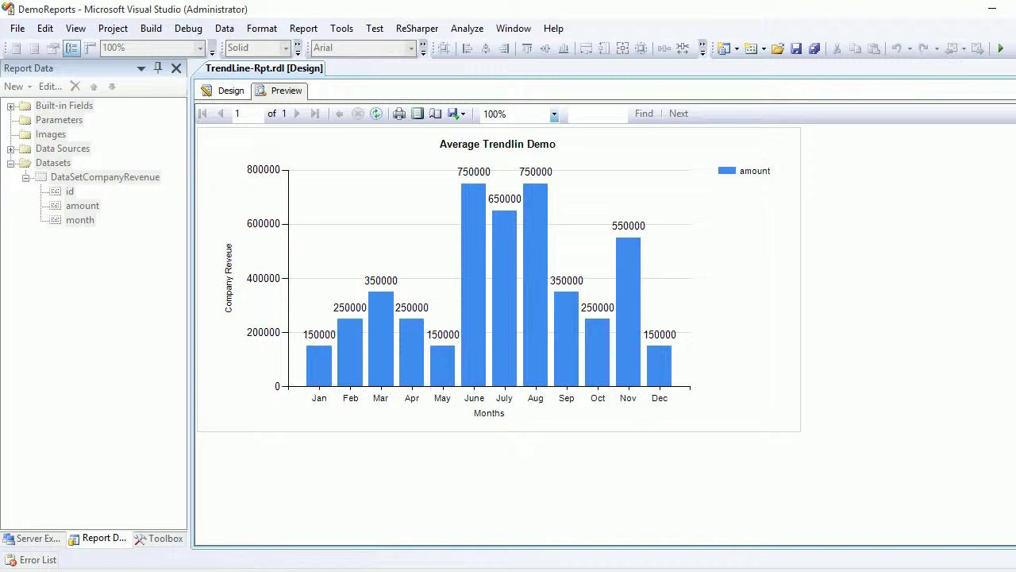
{"action": "left_click", "coordinate": [226, 91]}
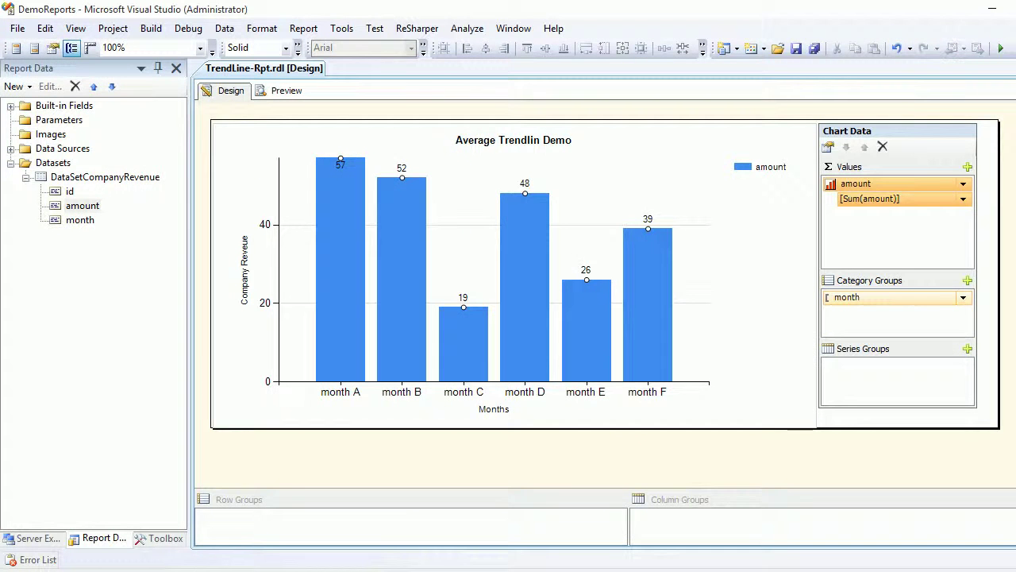
Set the number category of the amount series' data labels to Currency
{"action": "left_click", "coordinate": [340, 165]}
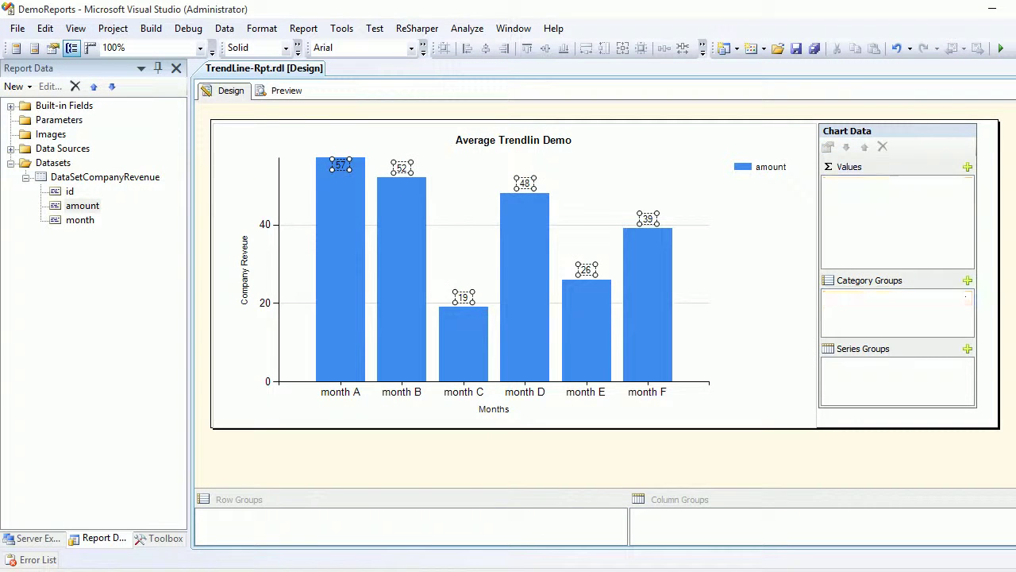
{"action": "right_click", "coordinate": [339, 165]}
{"action": "left_click", "coordinate": [413, 219]}
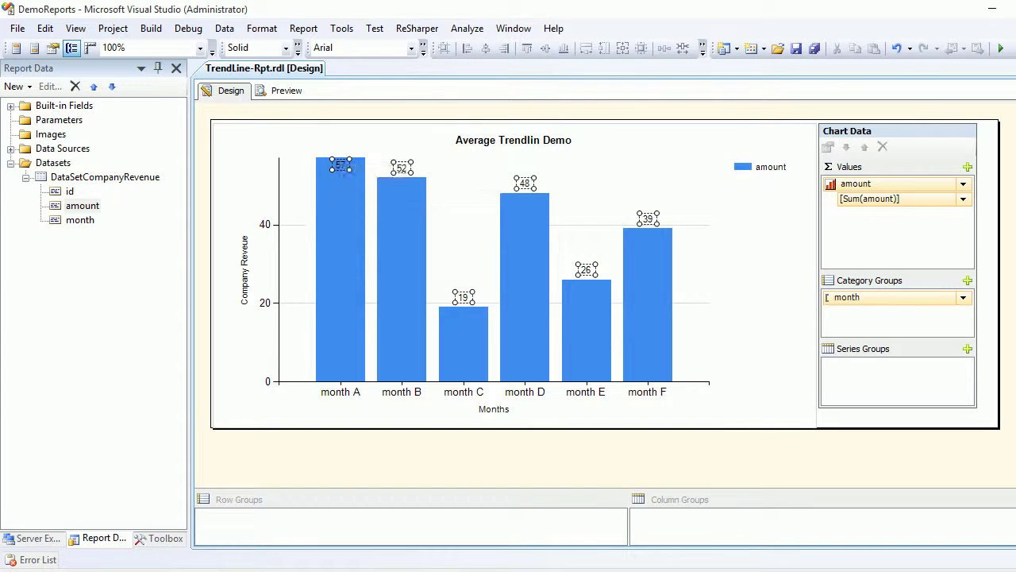
{"action": "left_click", "coordinate": [346, 165]}
{"action": "left_click", "coordinate": [455, 198]}
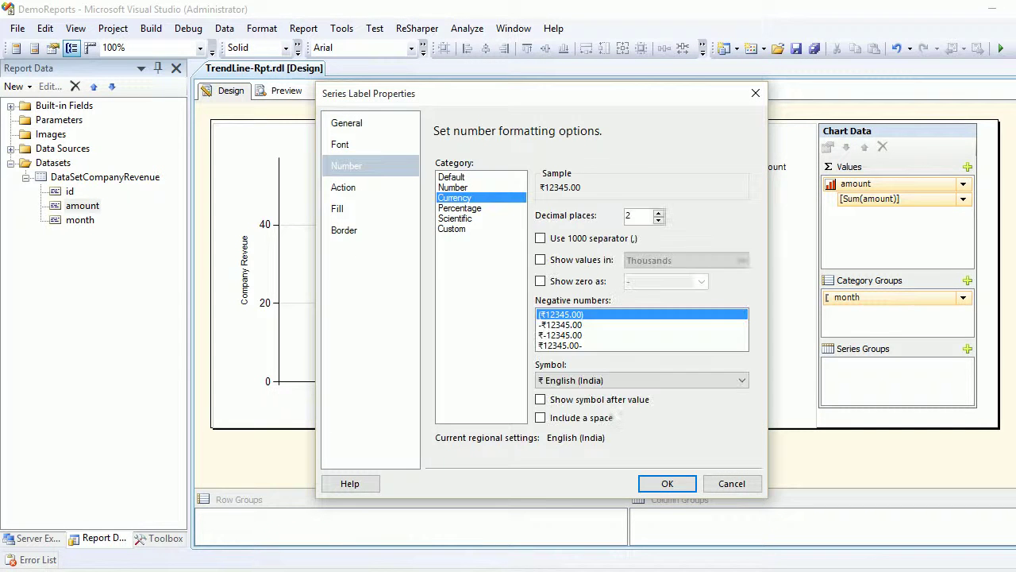
Set the currency symbol of the amount series' data labels to $ English (United States) and apply the label properties
{"action": "left_click", "coordinate": [628, 381]}
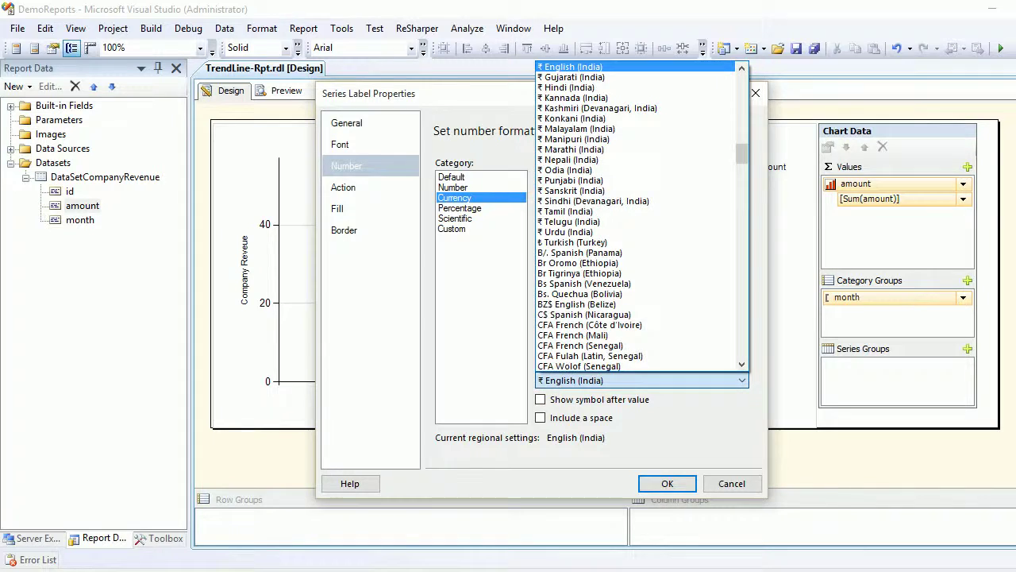
{"action": "scroll", "coordinate": [641, 216], "scroll_direction": "up", "scroll_amount": 20}
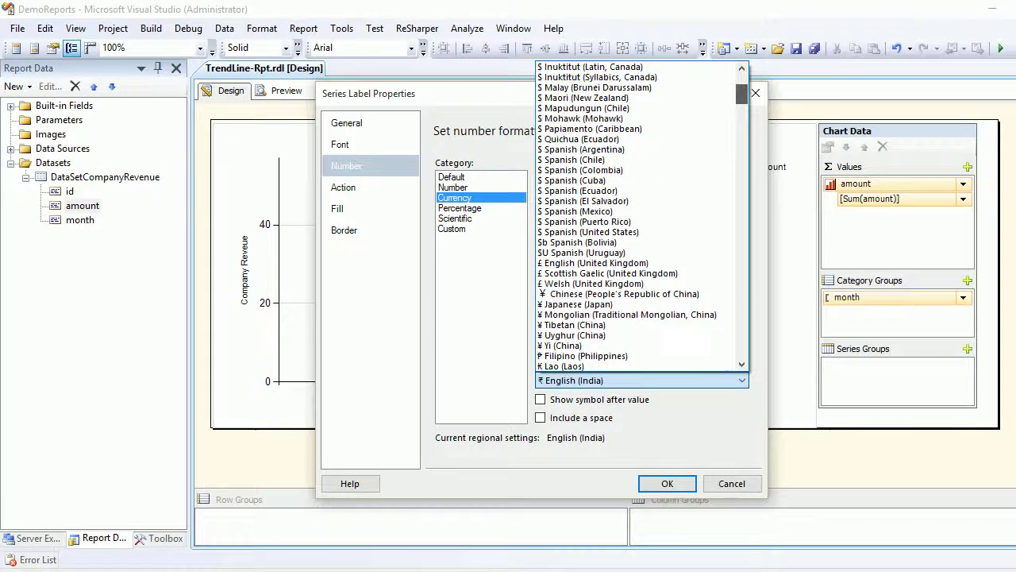
{"action": "scroll", "coordinate": [642, 216], "scroll_direction": "up", "scroll_amount": 4}
{"action": "scroll", "coordinate": [641, 216], "scroll_direction": "down", "scroll_amount": 20}
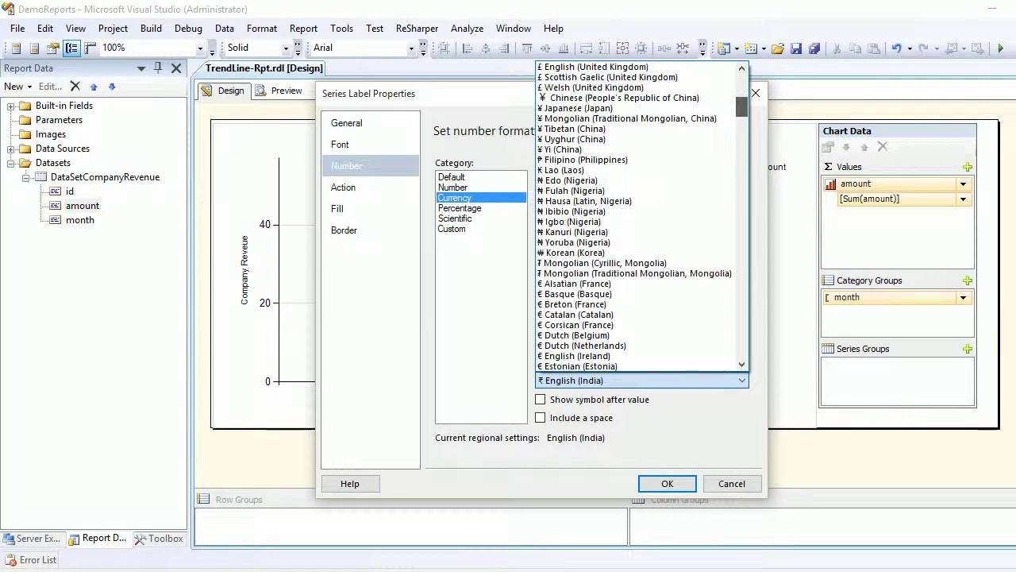
{"action": "scroll", "coordinate": [642, 216], "scroll_direction": "up", "scroll_amount": 20}
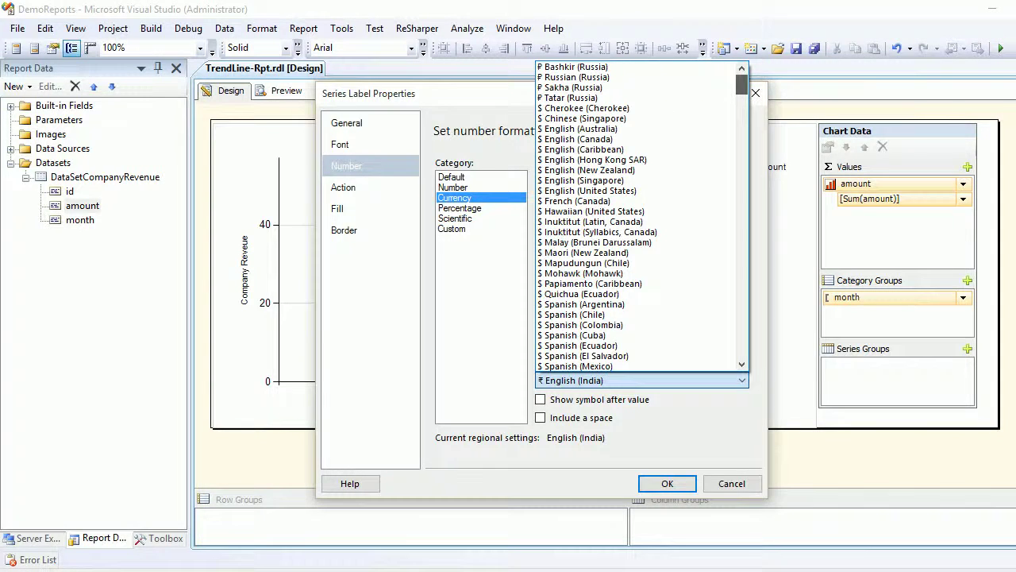
{"action": "scroll", "coordinate": [635, 175], "scroll_direction": "down", "scroll_amount": 15}
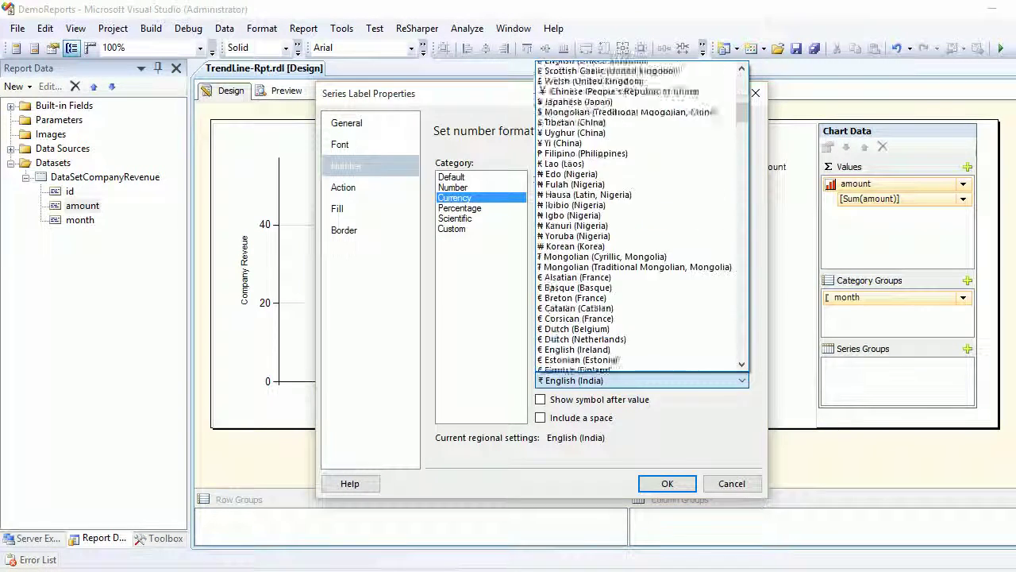
{"action": "scroll", "coordinate": [635, 175], "scroll_direction": "down", "scroll_amount": 4}
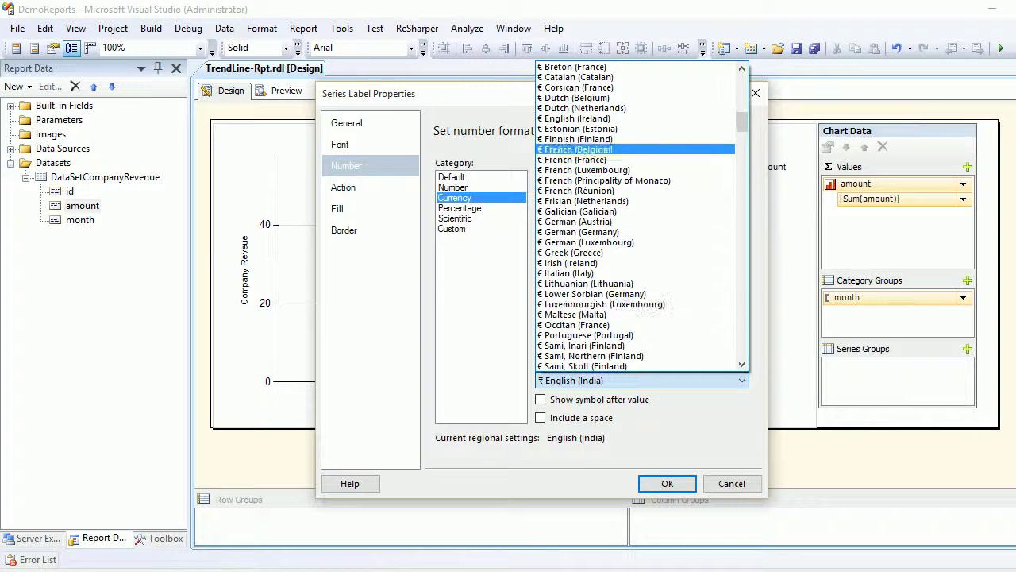
{"action": "scroll", "coordinate": [641, 216], "scroll_direction": "up", "scroll_amount": 2}
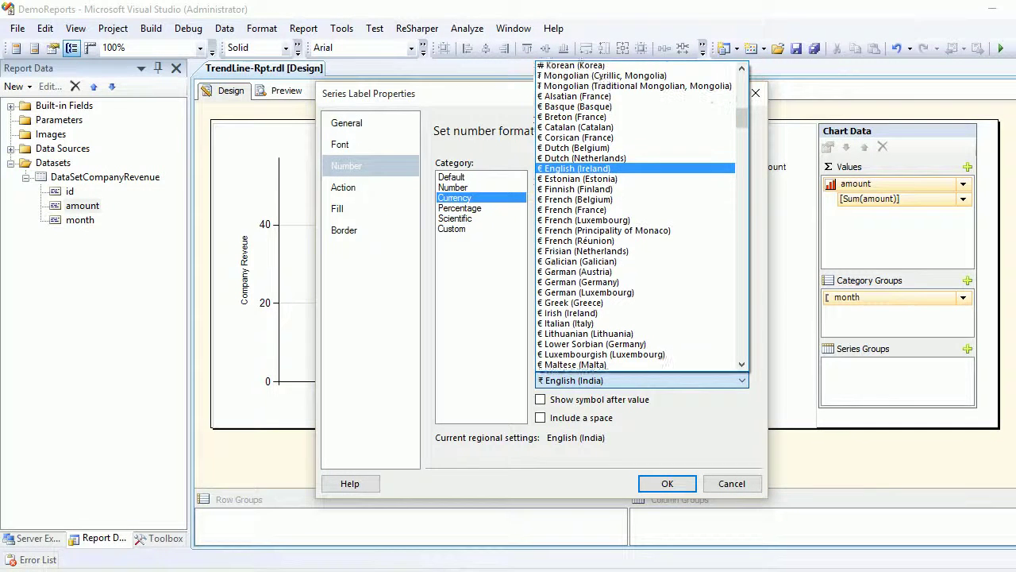
{"action": "scroll", "coordinate": [641, 216], "scroll_direction": "down", "scroll_amount": 8}
{"action": "scroll", "coordinate": [635, 206], "scroll_direction": "down", "scroll_amount": 12}
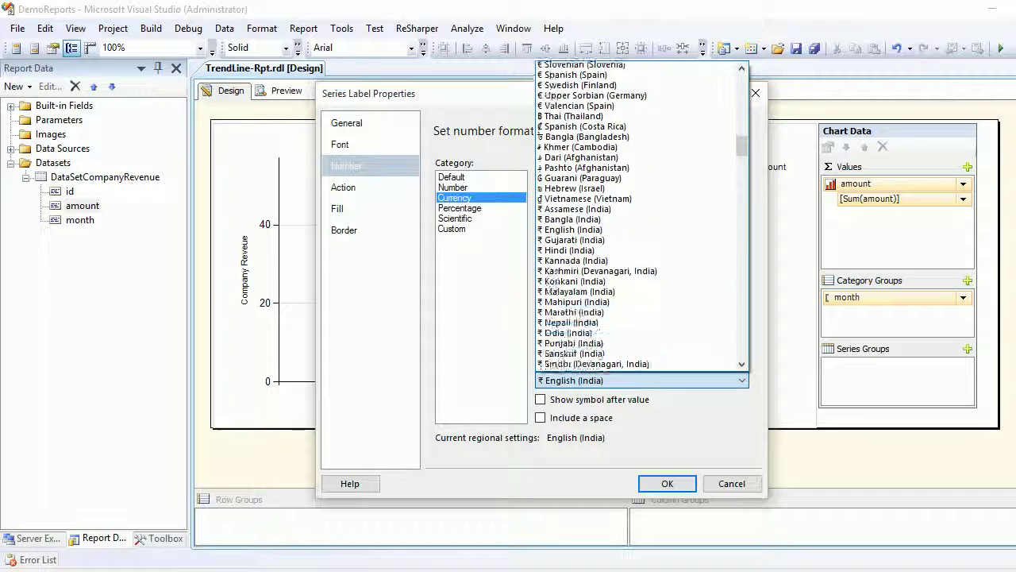
{"action": "scroll", "coordinate": [635, 239], "scroll_direction": "down", "scroll_amount": 10}
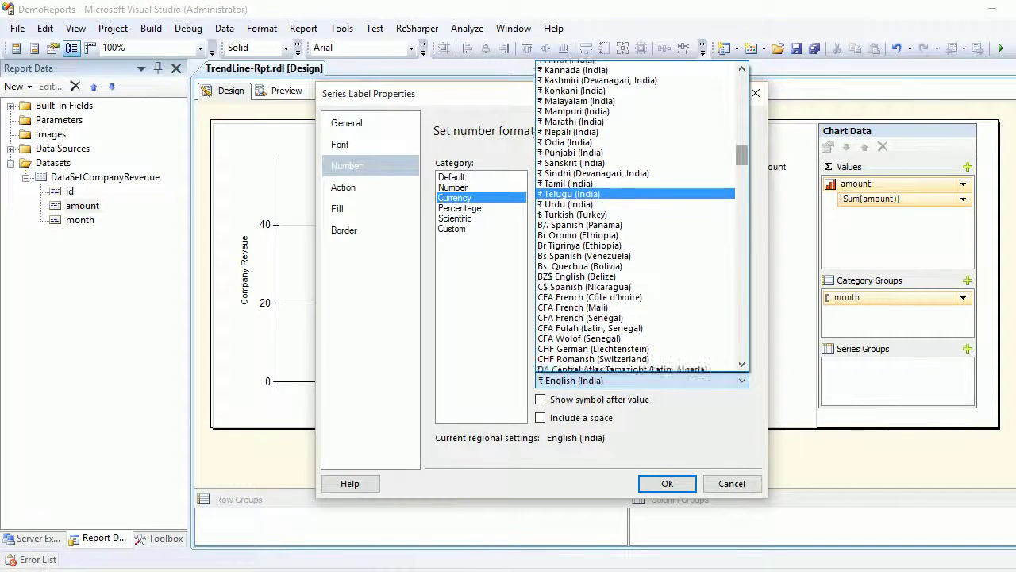
{"action": "scroll", "coordinate": [635, 238], "scroll_direction": "up", "scroll_amount": 16}
{"action": "scroll", "coordinate": [642, 216], "scroll_direction": "up", "scroll_amount": 15}
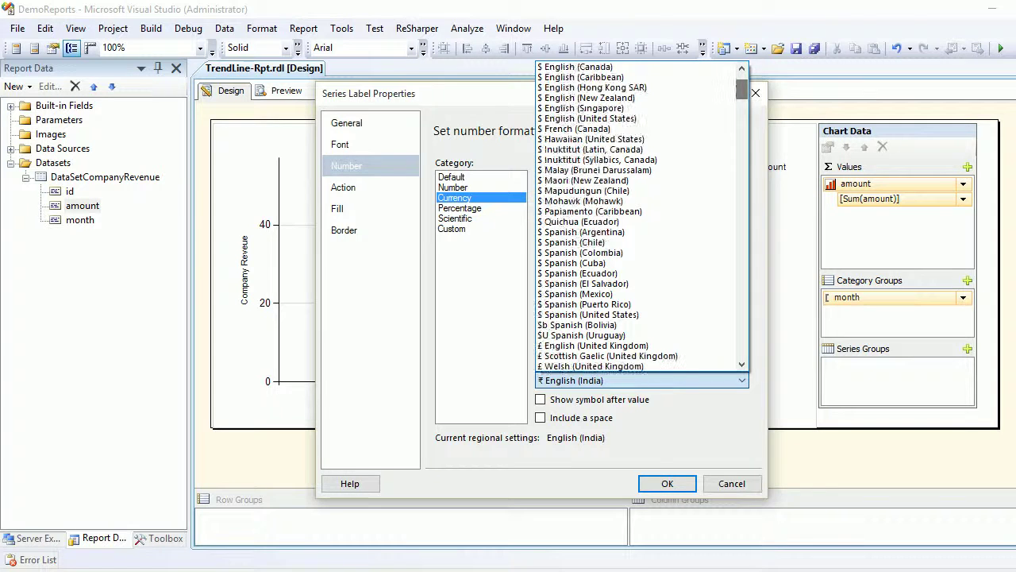
{"action": "left_click", "coordinate": [588, 108]}
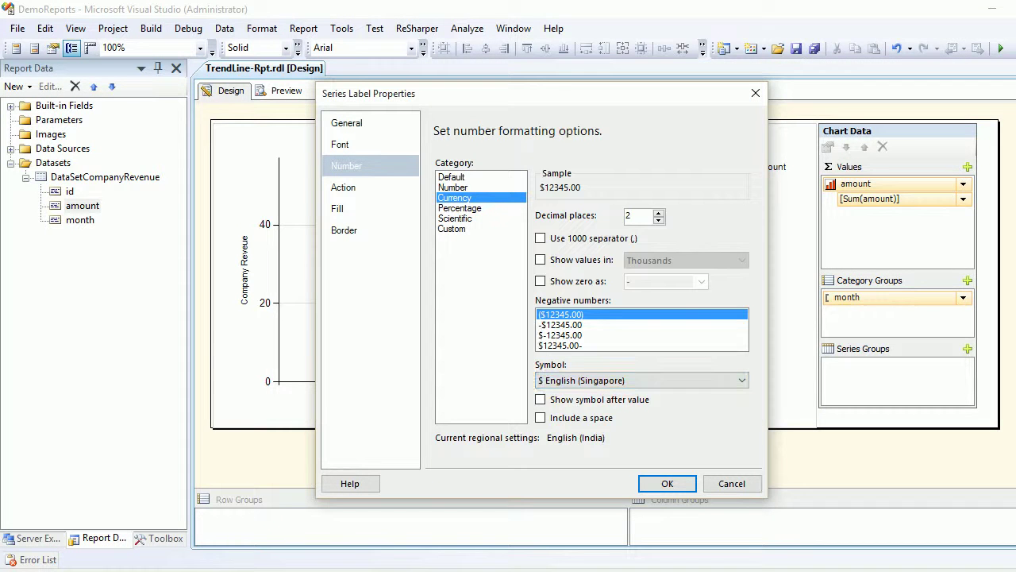
{"action": "key", "text": "Down"}
{"action": "key", "text": "Return"}
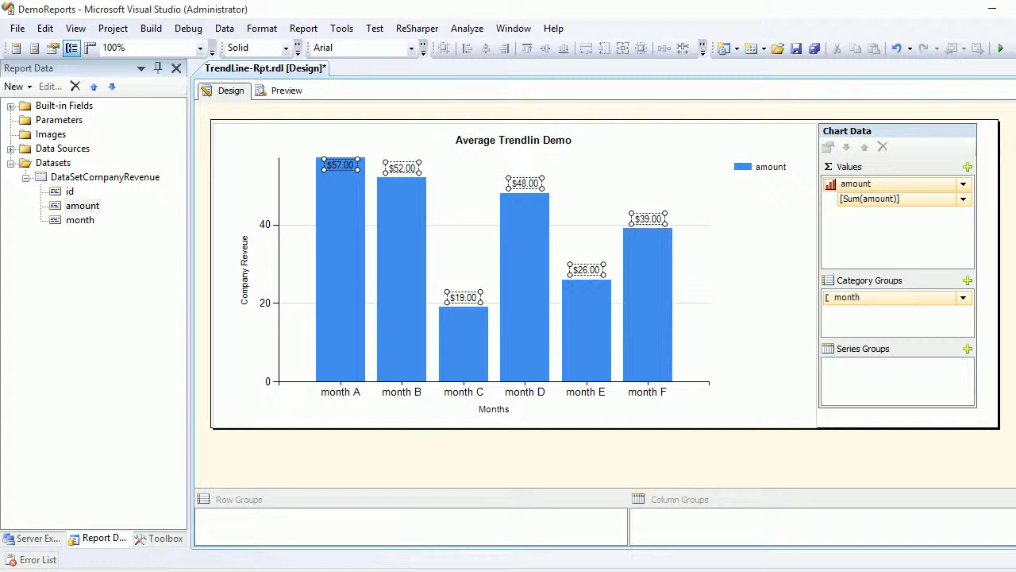
Format the vertical axis numbers as Currency with the $ English (United States) symbol and check the chart in the report preview
{"action": "left_click", "coordinate": [256, 249]}
{"action": "right_click", "coordinate": [256, 248]}
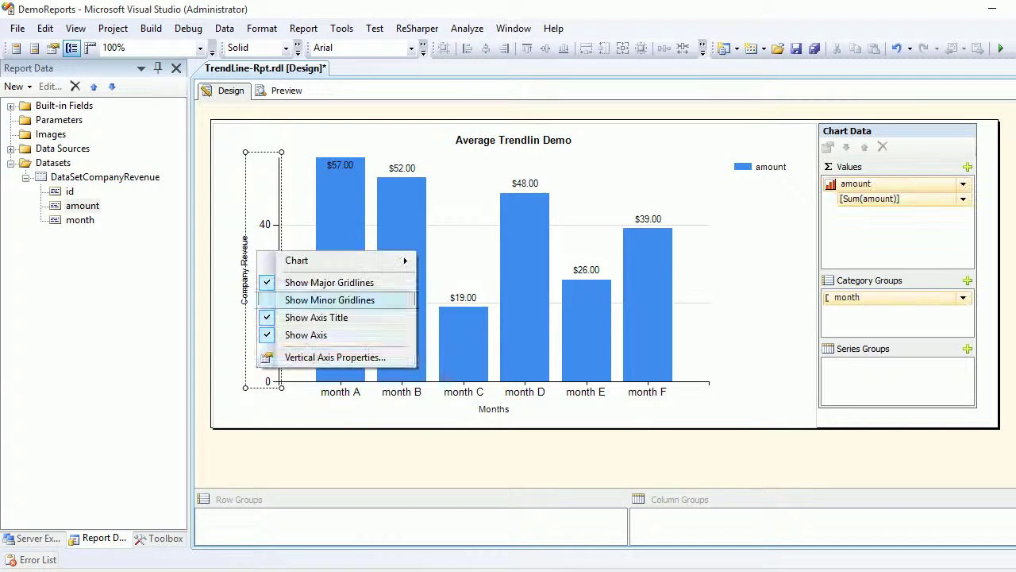
{"action": "left_click", "coordinate": [334, 356]}
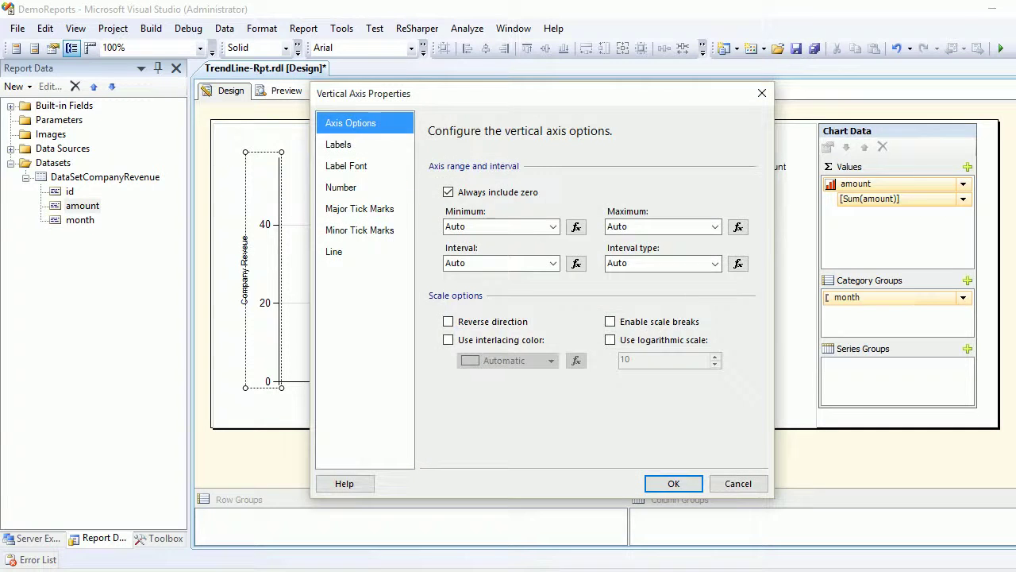
{"action": "left_click", "coordinate": [358, 186]}
{"action": "left_click", "coordinate": [450, 198]}
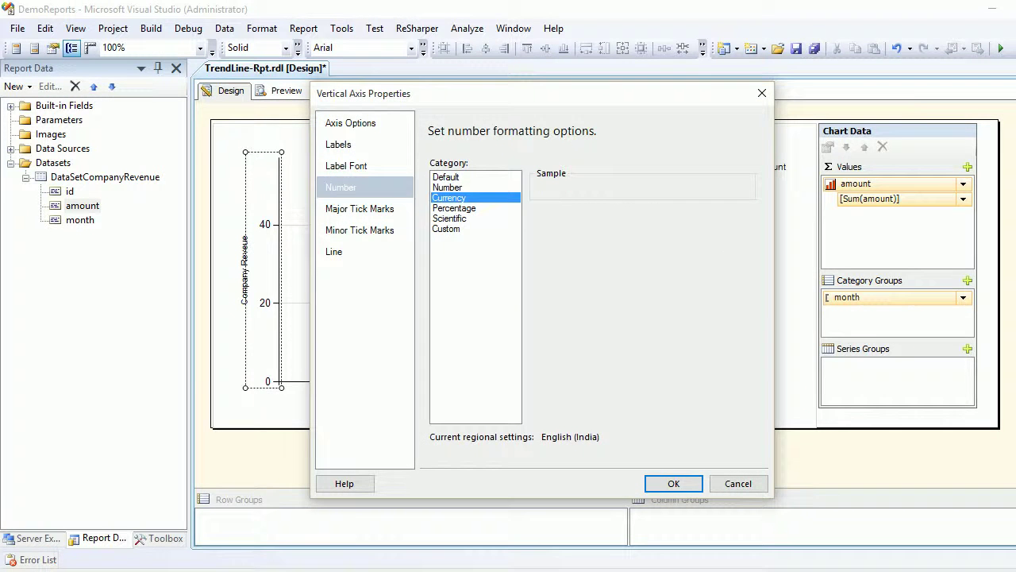
{"action": "left_click", "coordinate": [644, 380]}
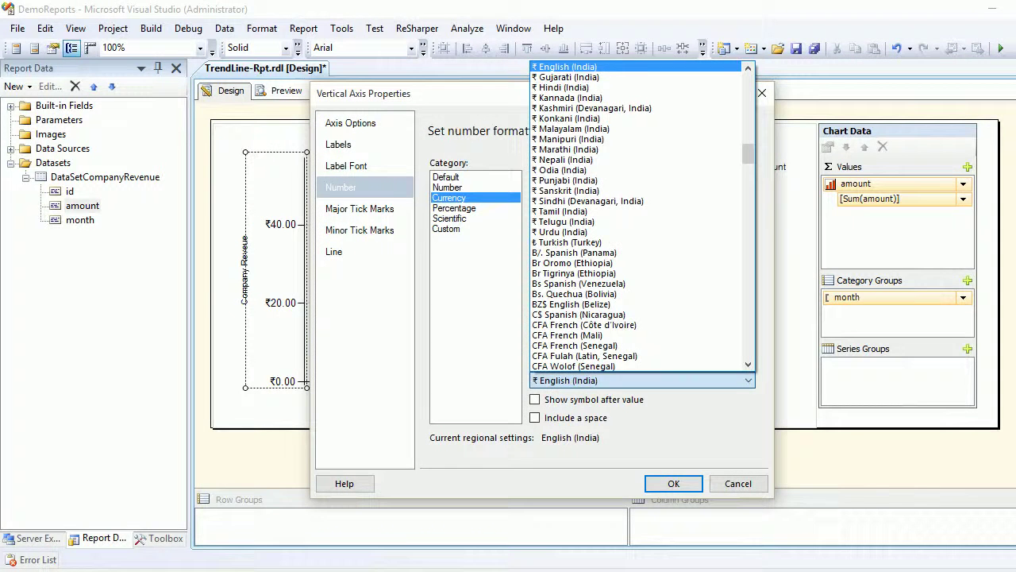
{"action": "left_click_drag", "start_coordinate": [748, 154], "coordinate": [748, 88]}
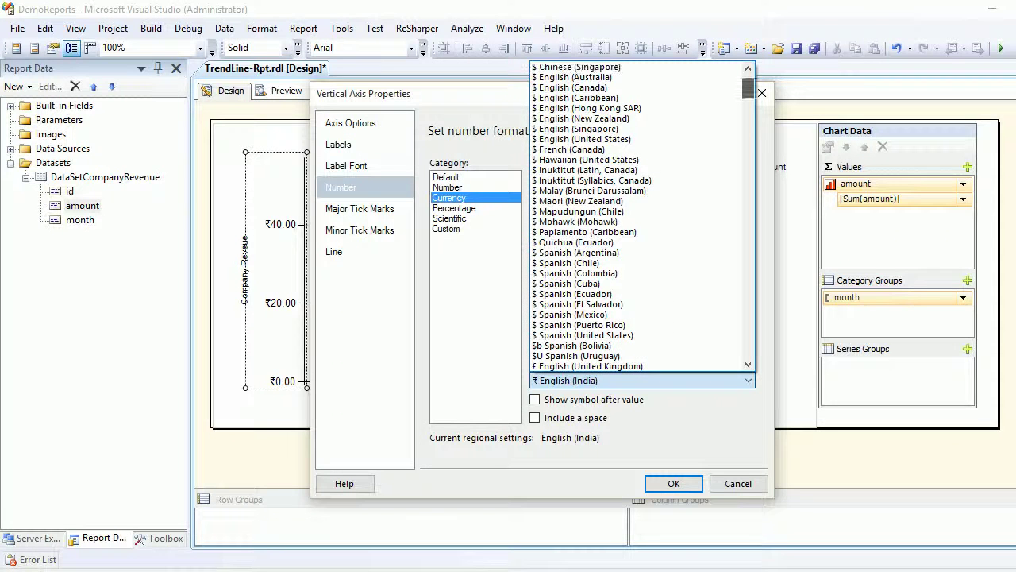
{"action": "left_click", "coordinate": [584, 139]}
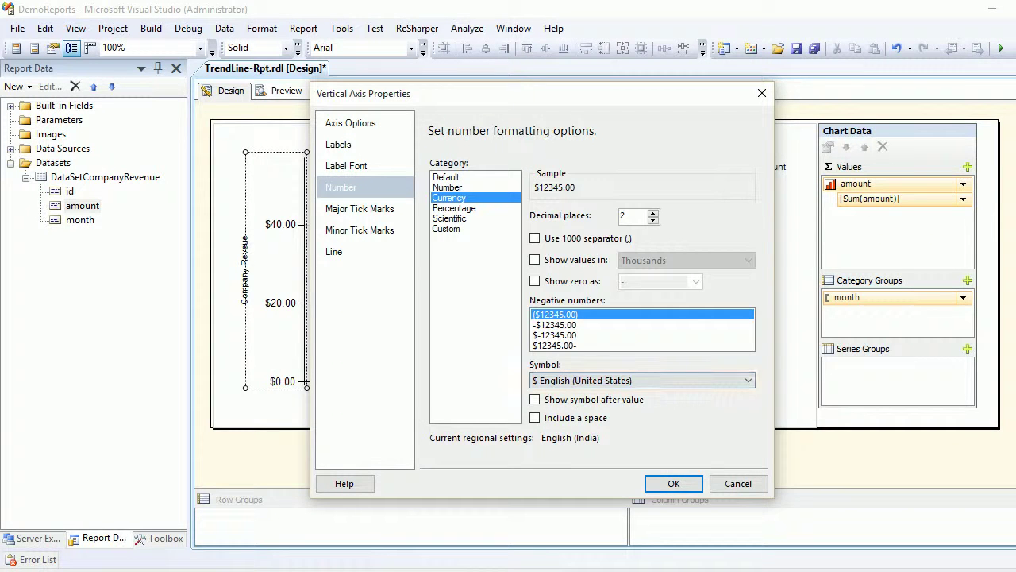
{"action": "left_click", "coordinate": [674, 483]}
{"action": "left_click", "coordinate": [286, 91]}
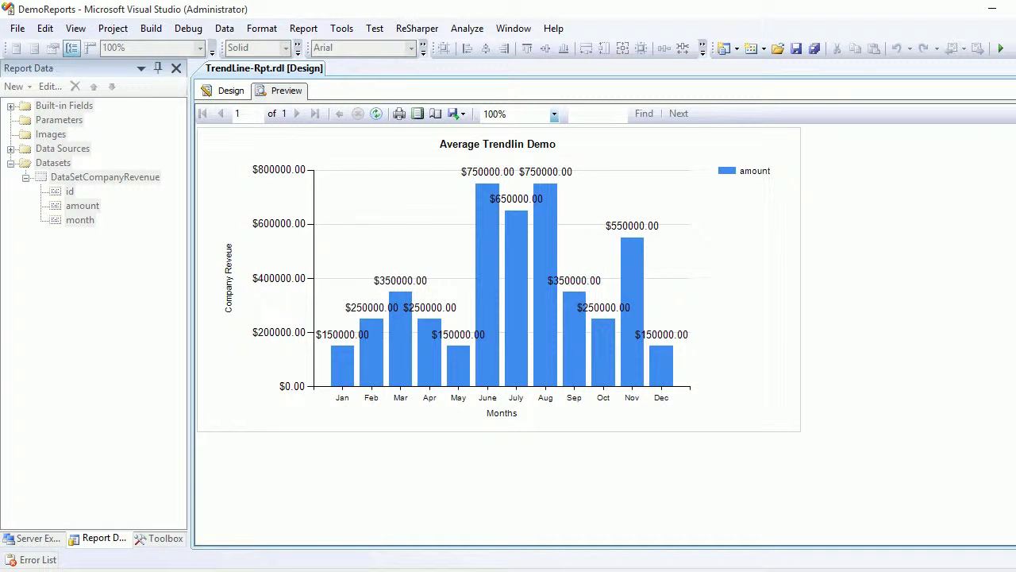
Widen the chart in the report design to nearly the full width of the report body and check it in the preview
{"action": "left_click", "coordinate": [231, 91]}
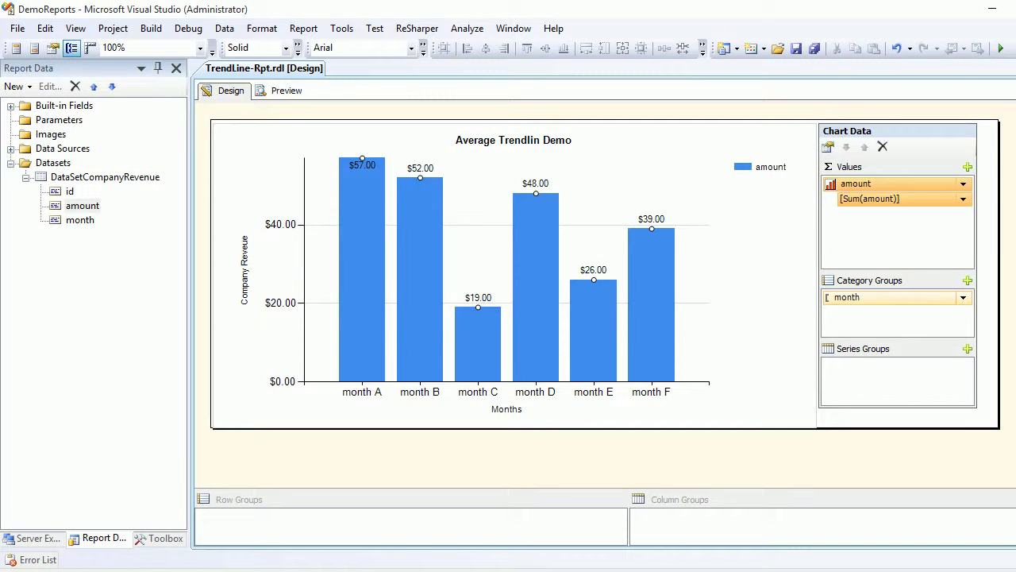
{"action": "left_click", "coordinate": [513, 141]}
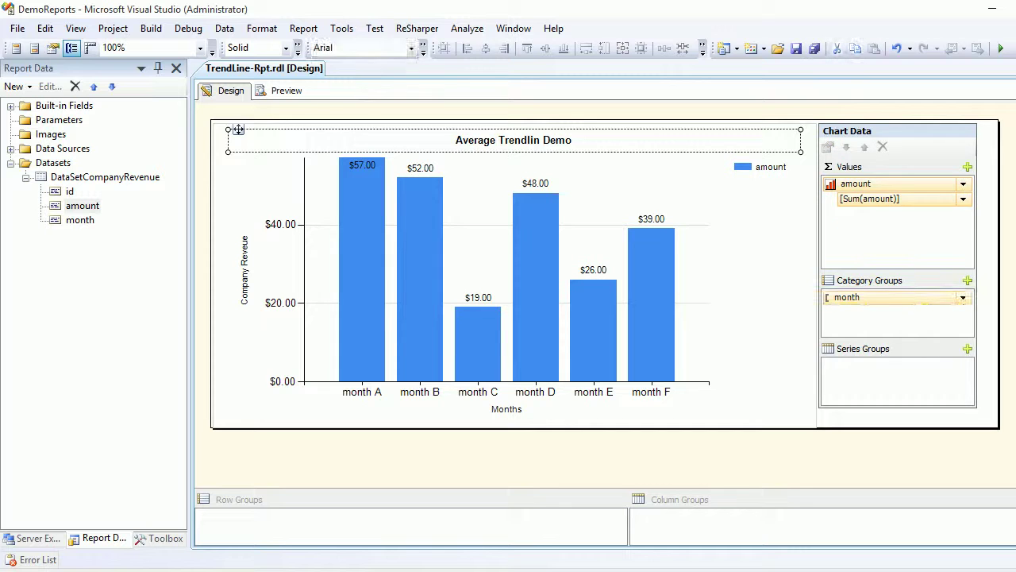
{"action": "left_click", "coordinate": [556, 238]}
{"action": "left_click", "coordinate": [224, 124]}
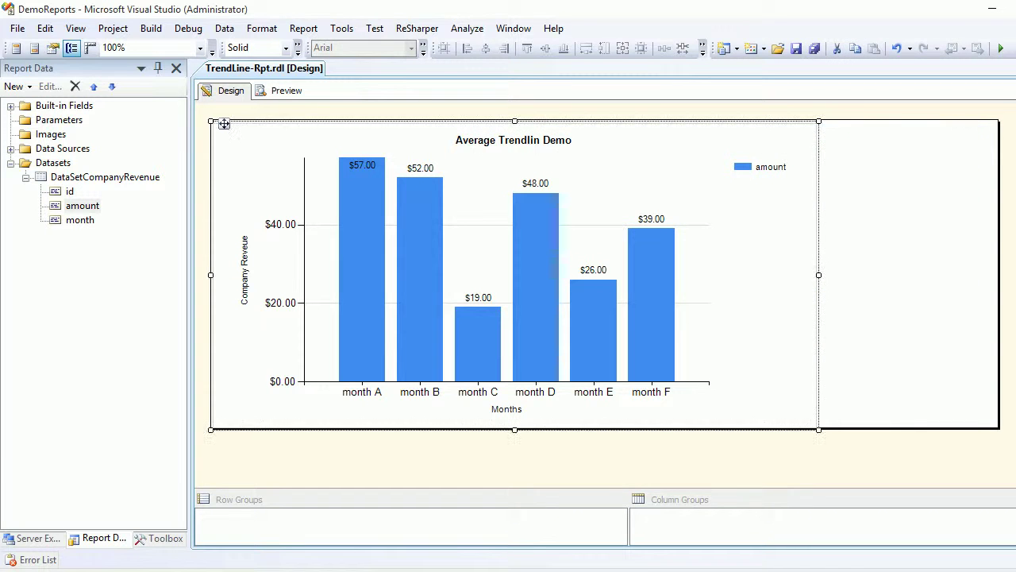
{"action": "left_click_drag", "start_coordinate": [819, 275], "coordinate": [949, 275]}
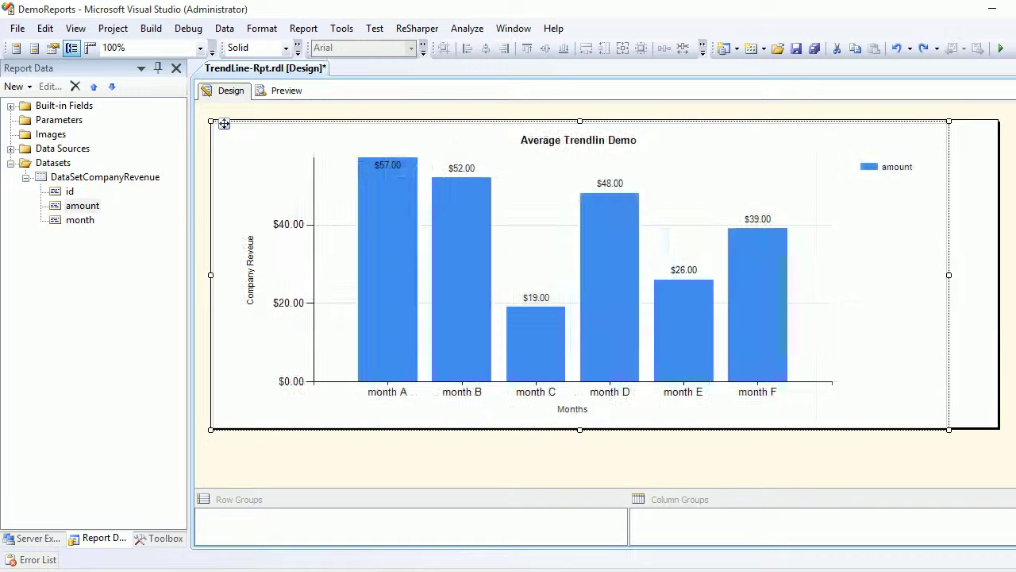
{"action": "left_click", "coordinate": [280, 90]}
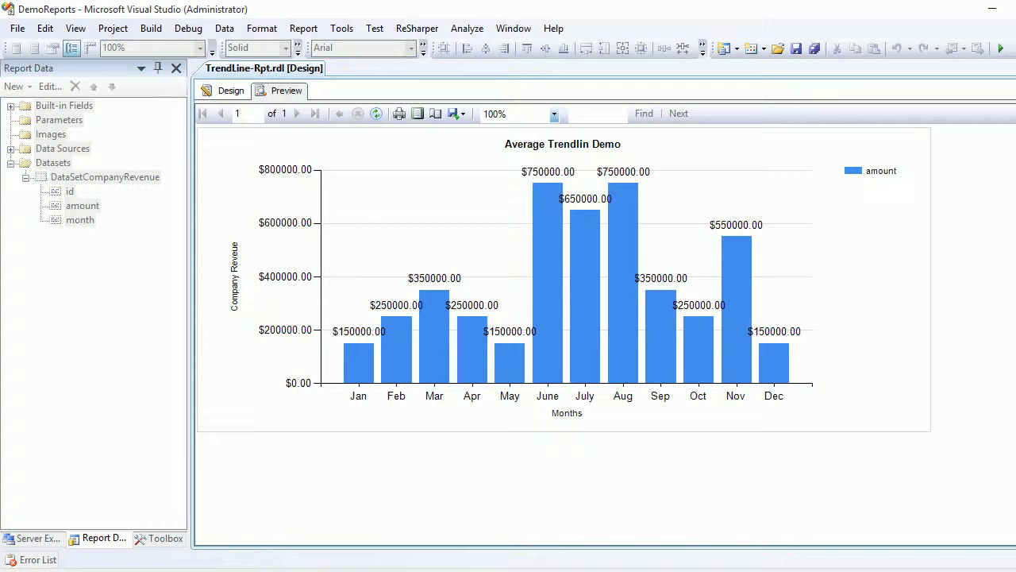
Switch to the desktop, view Capture1.JPG and the next two sample trendline chart images in Photos, and close the viewer
{"action": "left_click", "coordinate": [605, 571]}
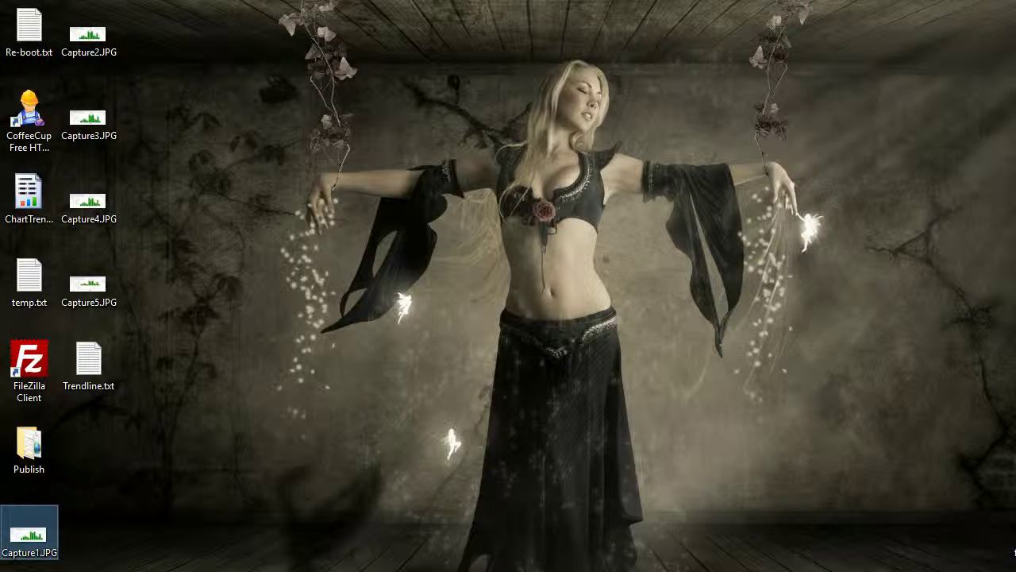
{"action": "key", "text": "Return"}
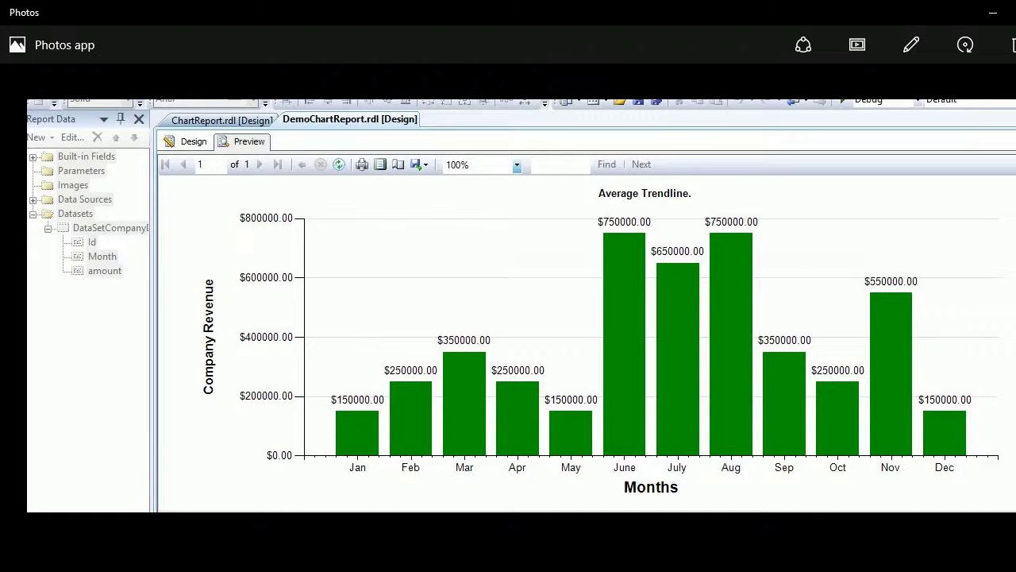
{"action": "key", "text": "Right"}
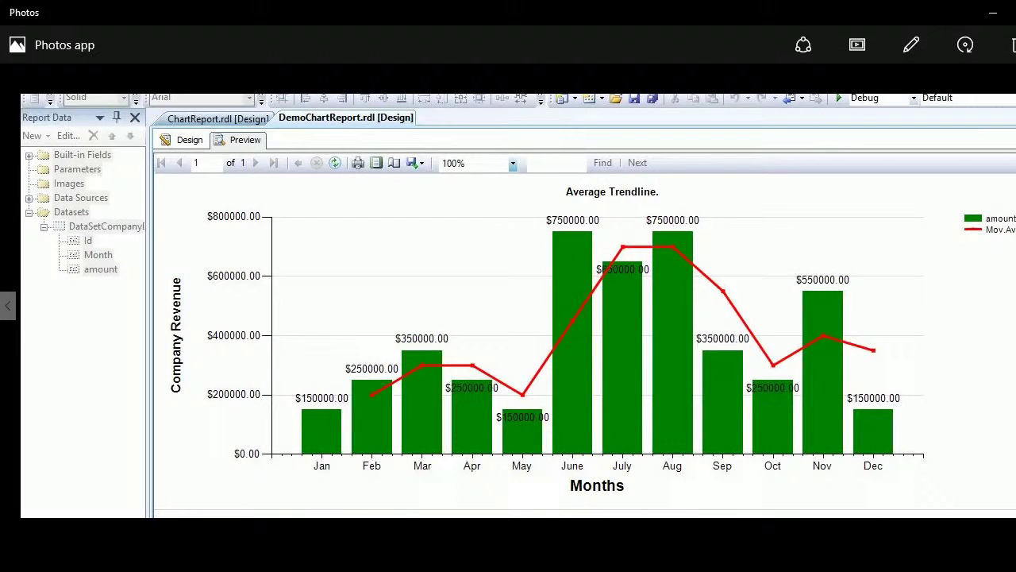
{"action": "key", "text": "Right"}
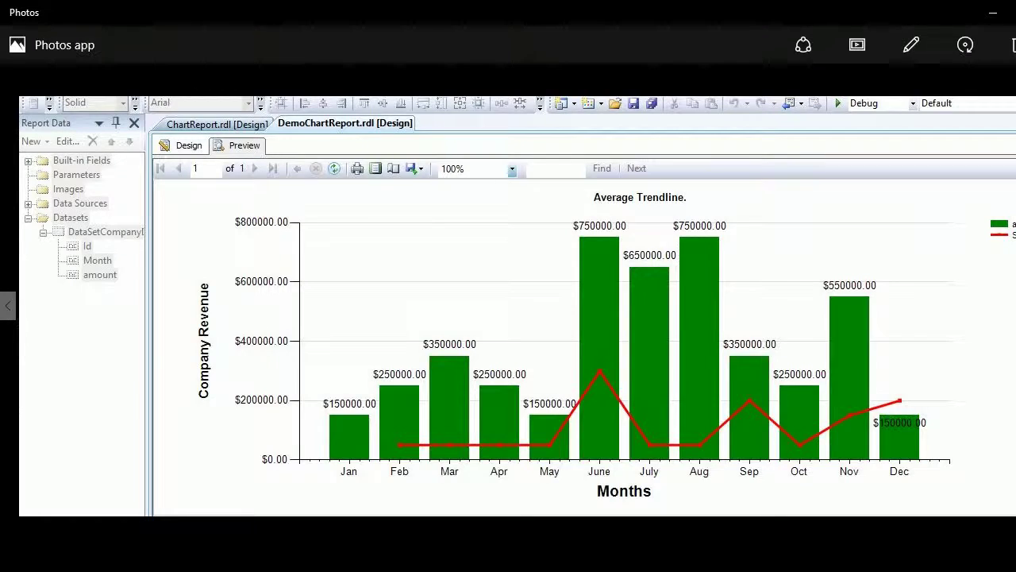
{"action": "key", "text": "alt+F4"}
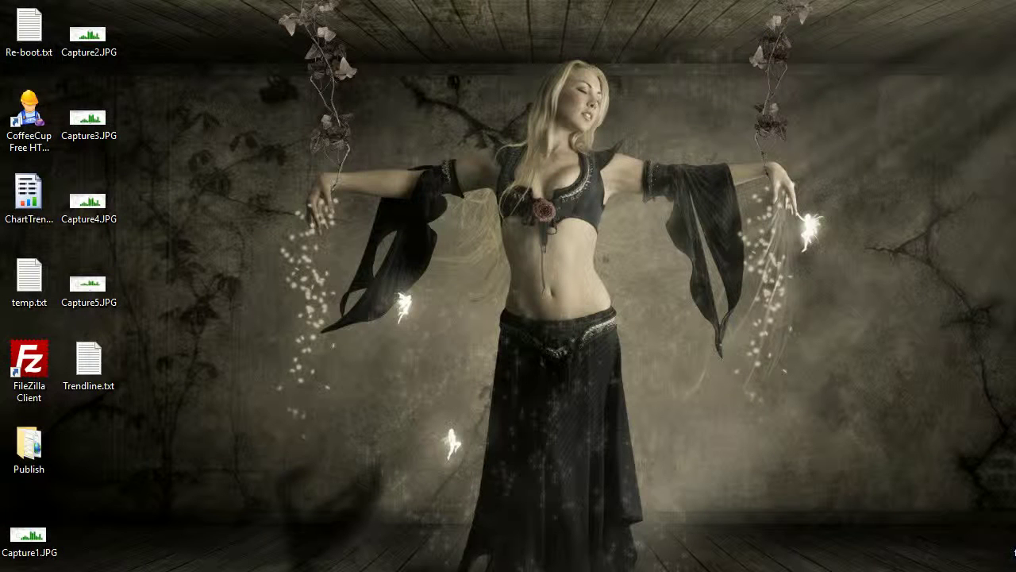